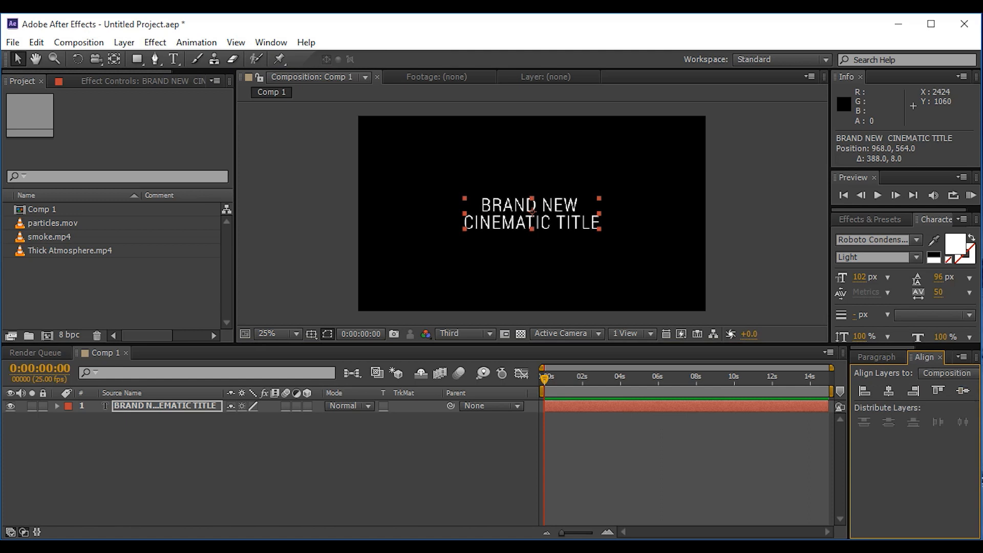
Step: Set the font size of the BRAND NEW line to 72 px and the CINEMATIC TITLE line to 111 px
key("ctrl+t")
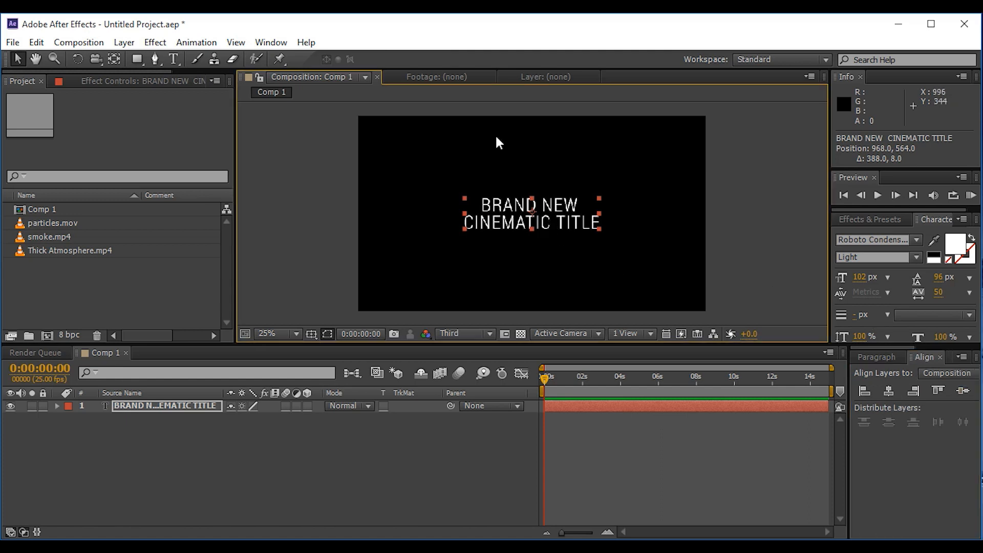
left_click_drag(579, 205, 475, 206)
left_click_drag(863, 279, 843, 275)
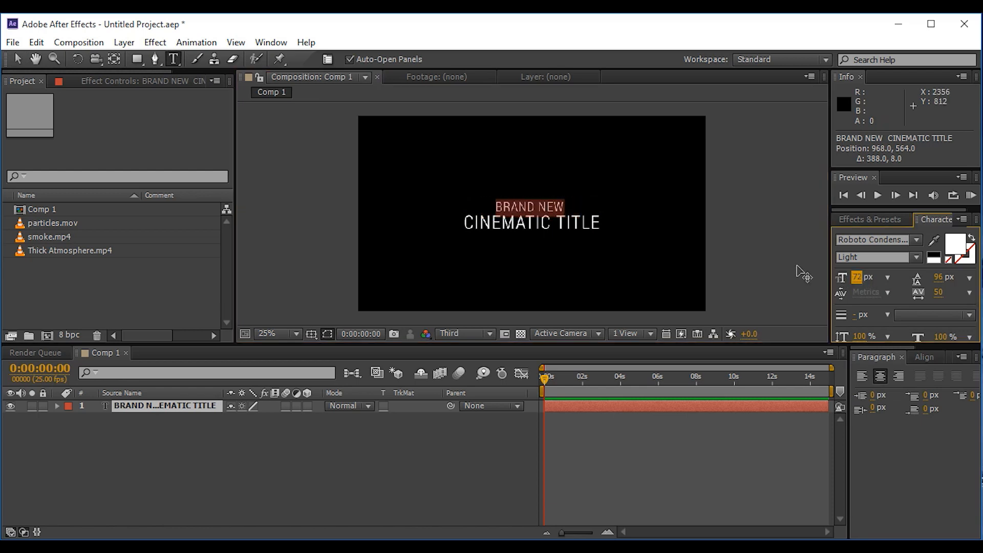
left_click(556, 224)
left_click_drag(605, 223, 454, 225)
left_click_drag(860, 277, 867, 280)
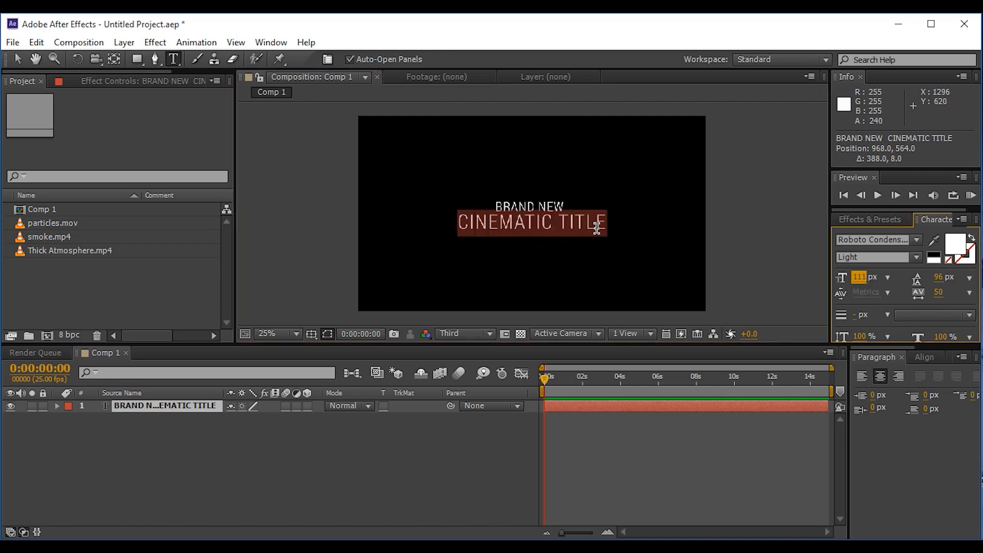
left_click(563, 207)
left_click_drag(569, 206, 489, 208)
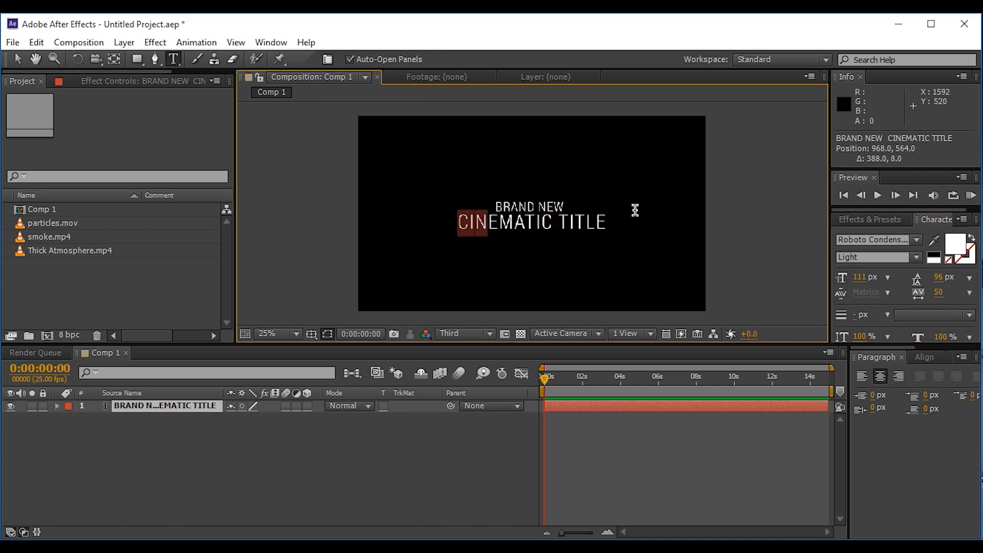
left_click_drag(565, 207, 496, 207)
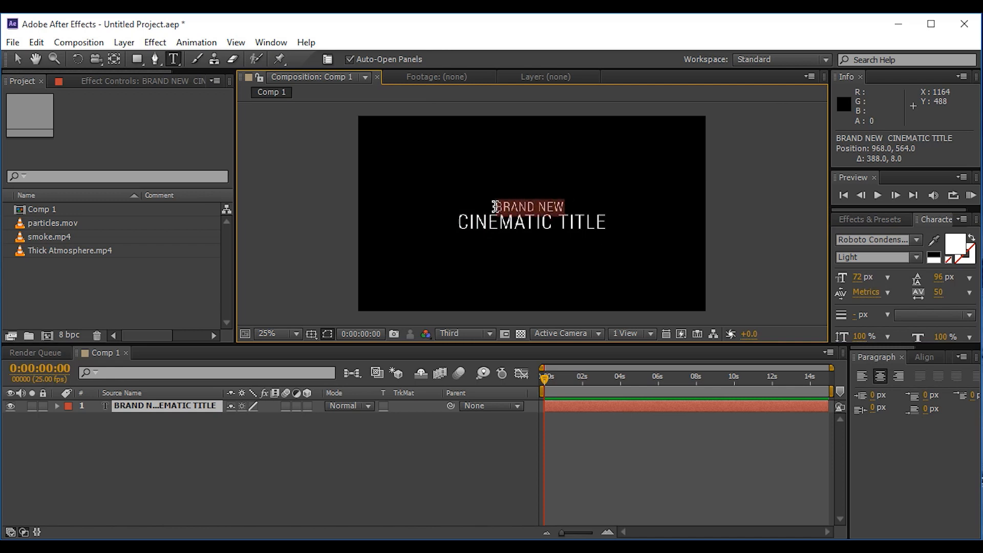
key("Escape")
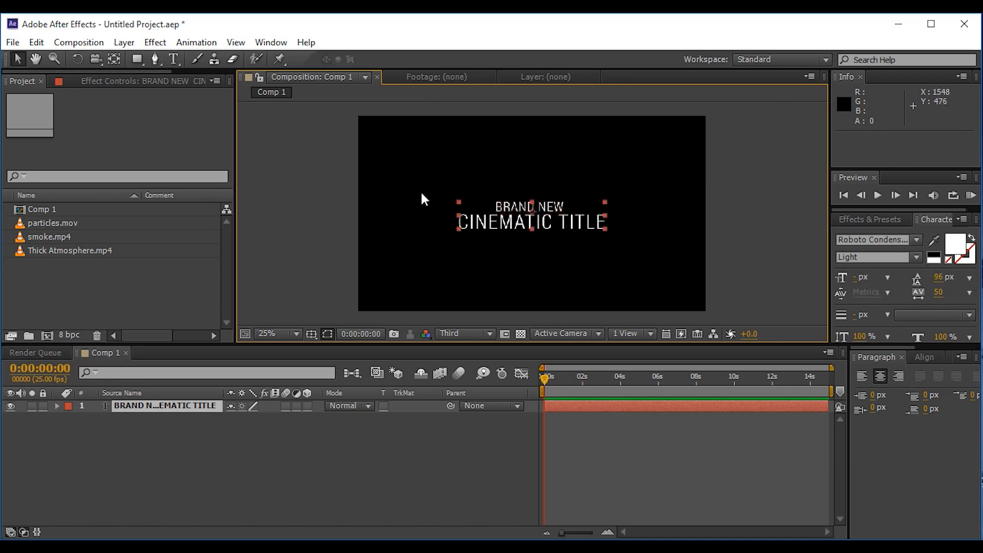
Step: Add a Tracking text animator to the BRAND NEW CINEMATIC TITLE layer
left_click(155, 407)
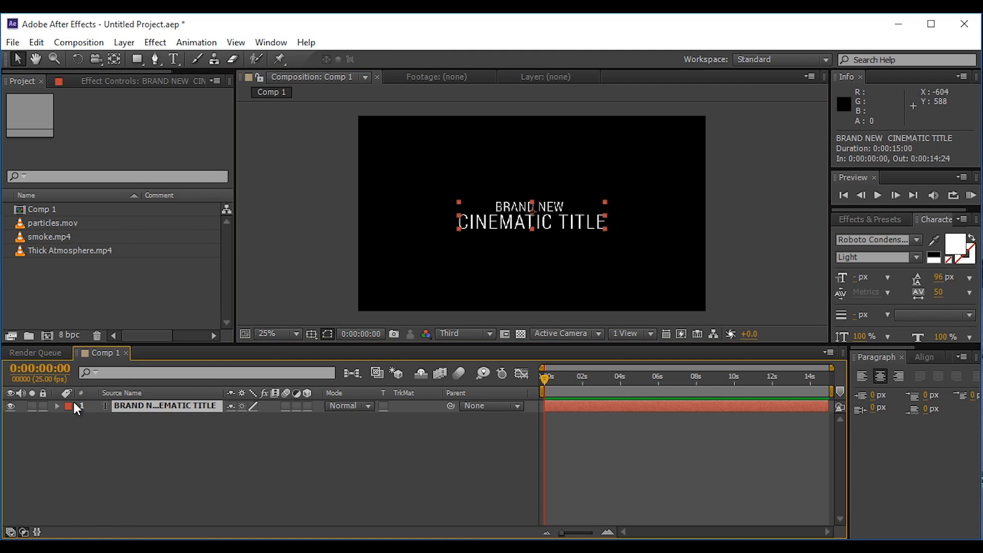
left_click(57, 406)
left_click(322, 413)
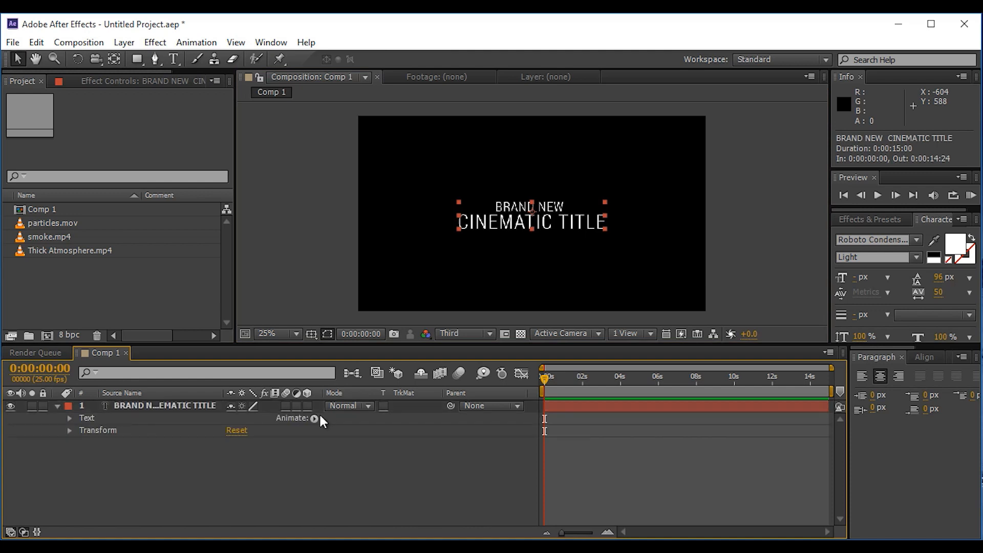
left_click(315, 418)
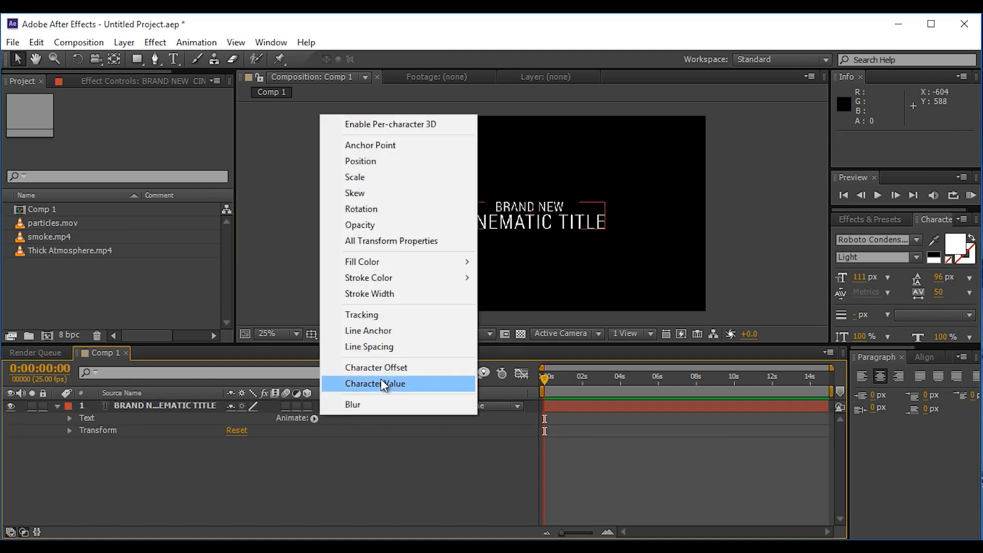
left_click(361, 315)
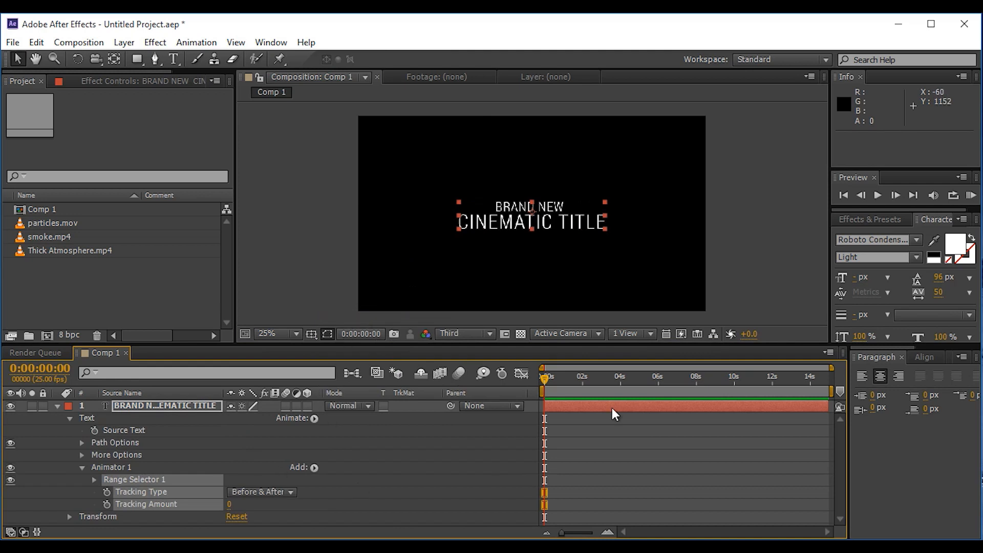
Step: Keyframe the title's Tracking Amount at the start of the timeline and set it to 40 at 0:00:10:00
left_click(107, 504)
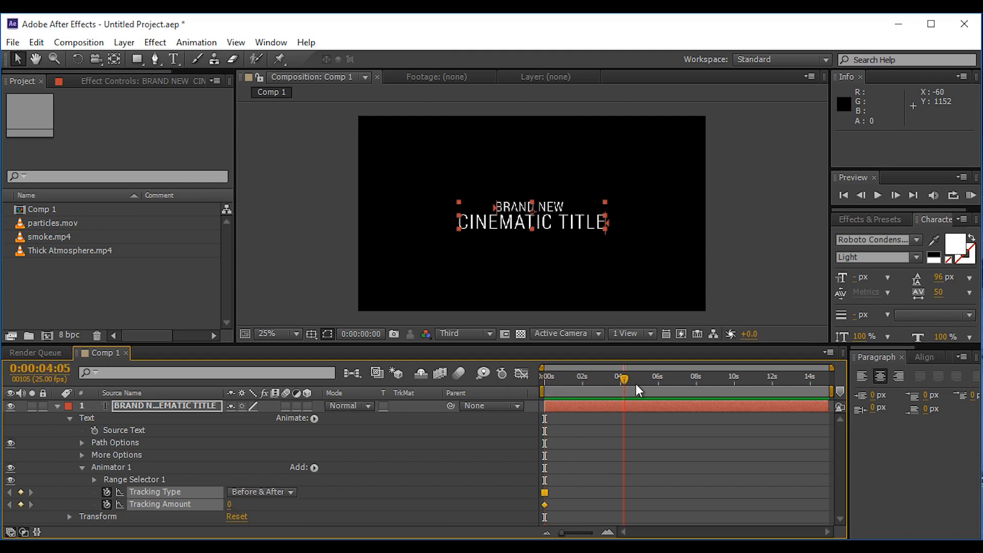
left_click_drag(736, 390, 736, 390)
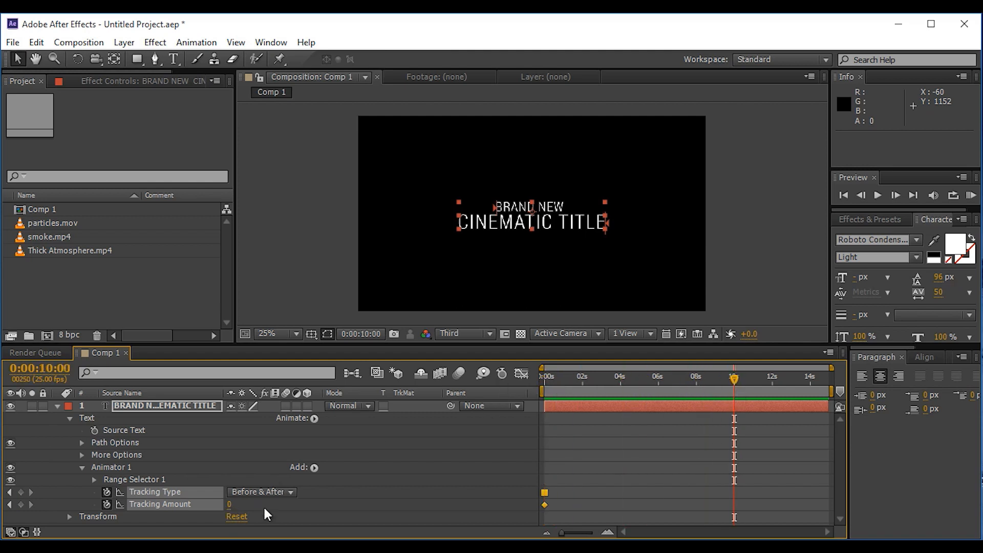
left_click(229, 506)
type("40")
key("Return")
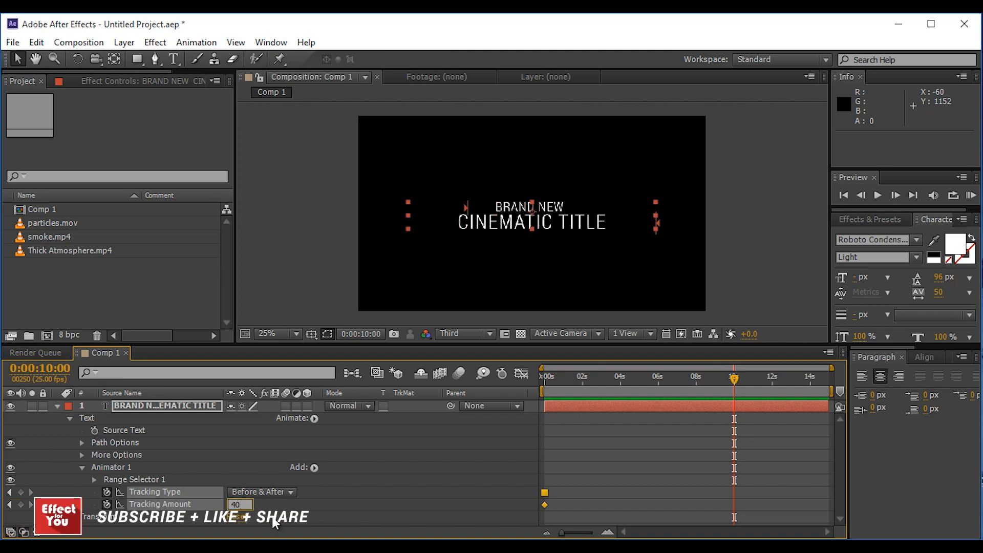
left_click(59, 405)
Step: Make the title layer 3D and scale it down to 82%
left_click(306, 407)
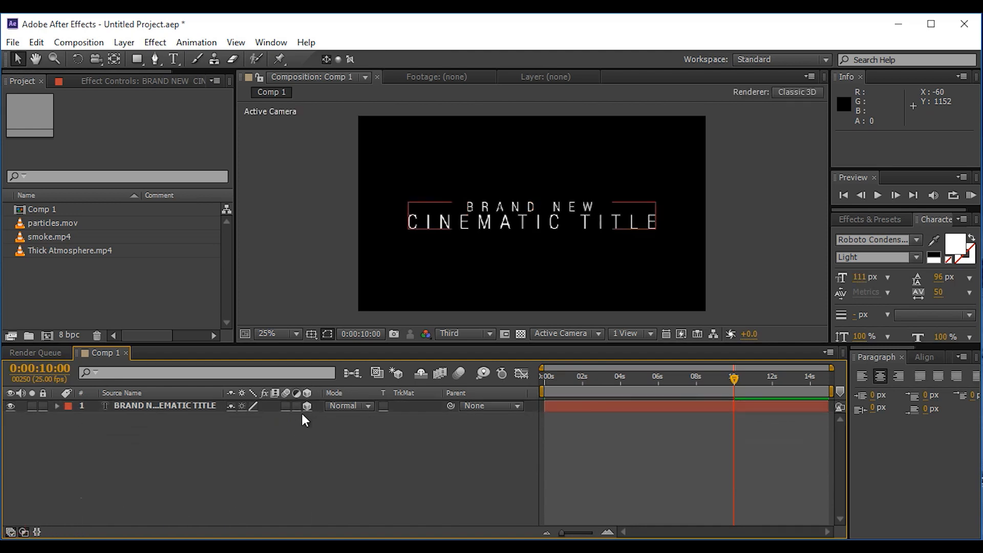
left_click(185, 406)
key("s")
left_click_drag(298, 426, 283, 424)
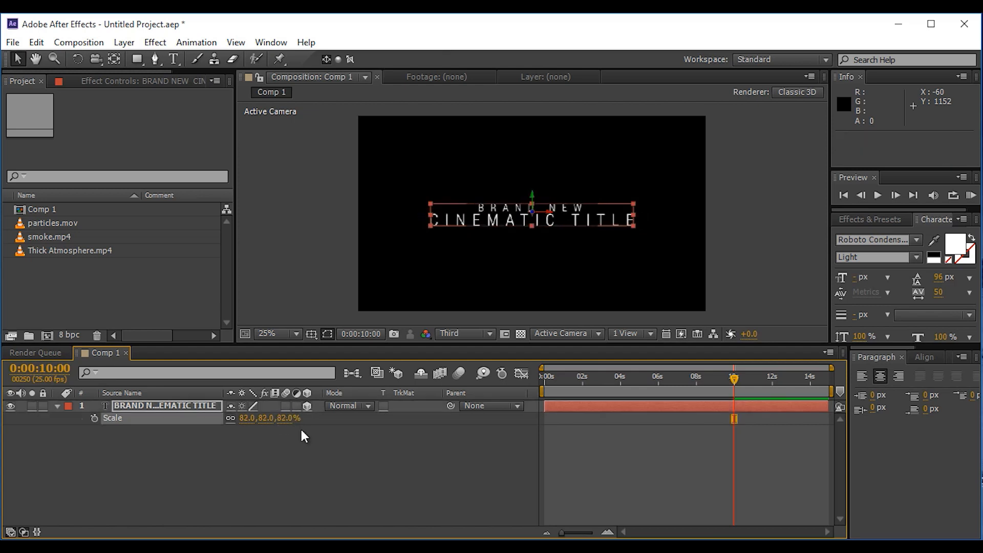
left_click(363, 451)
Step: Set the leading of the CINEMATIC TITLE line to 114 px
left_click(174, 59)
left_click(506, 221)
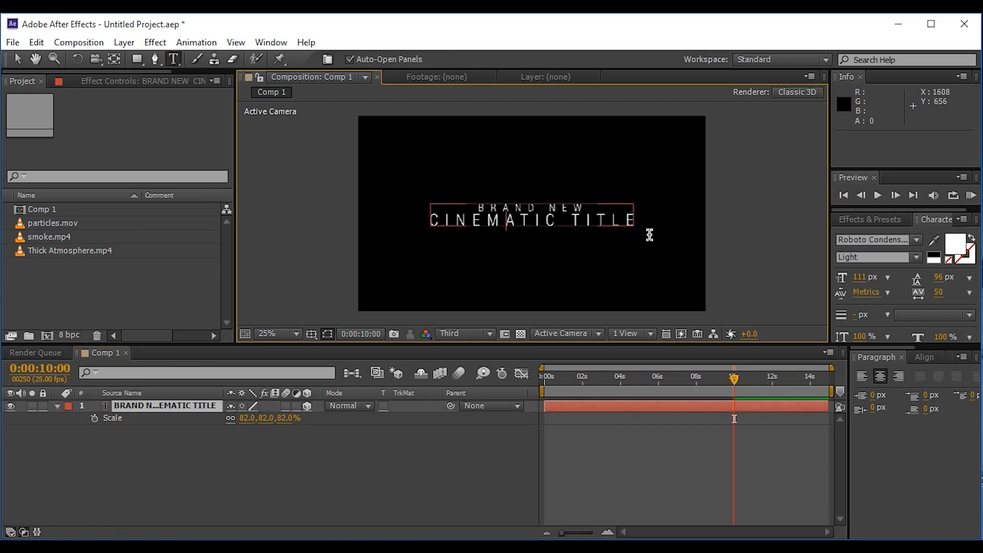
left_click_drag(443, 221, 418, 218)
left_click_drag(940, 280, 947, 280)
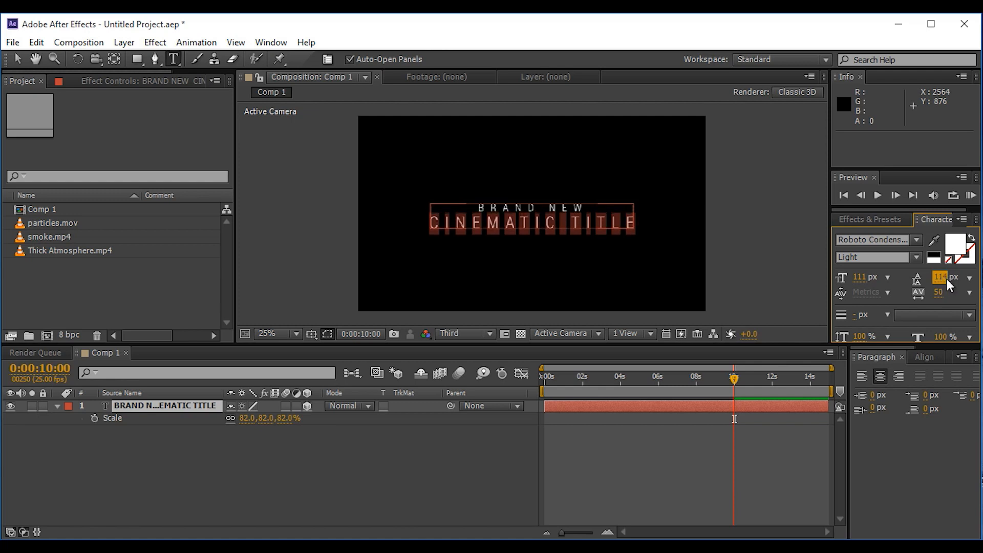
left_click(17, 59)
left_click(822, 274)
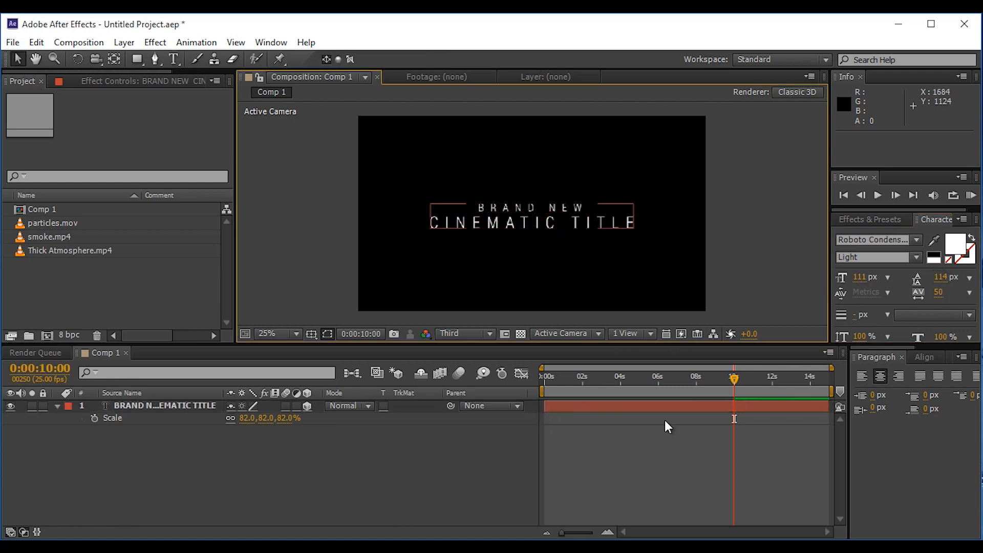
Step: Return to the start of the timeline and create a two-node camera with the 50mm preset
left_click_drag(734, 378, 473, 444)
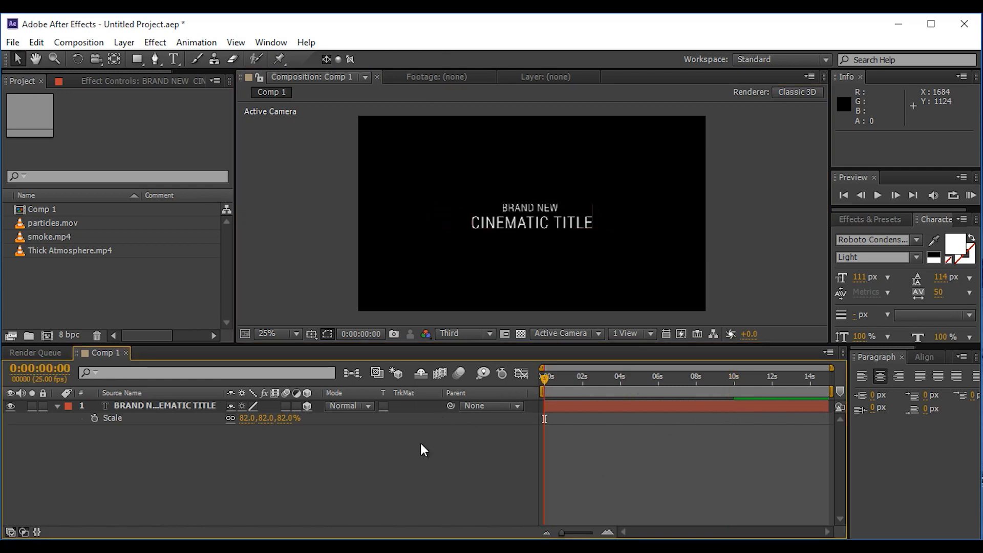
left_click(59, 404)
right_click(228, 444)
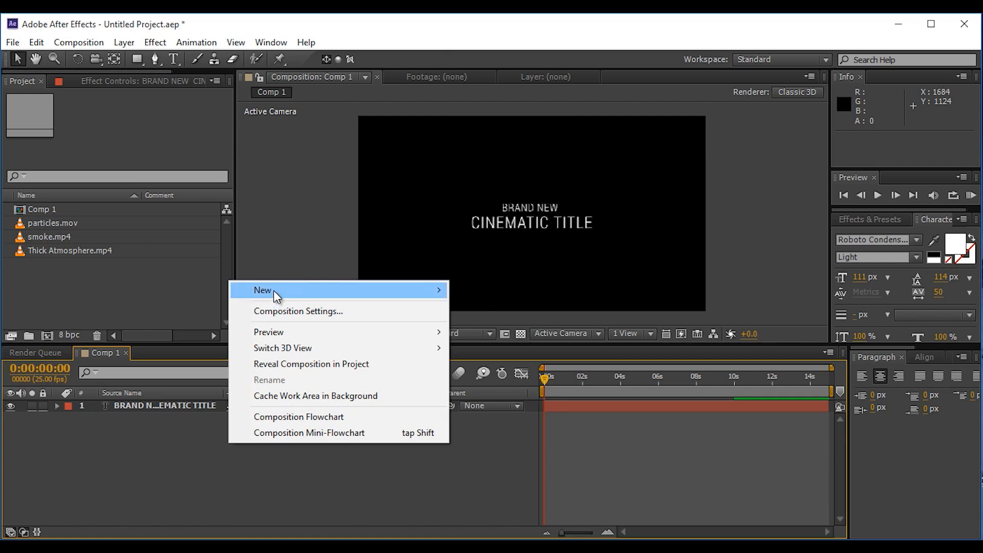
mouse_move(273, 290)
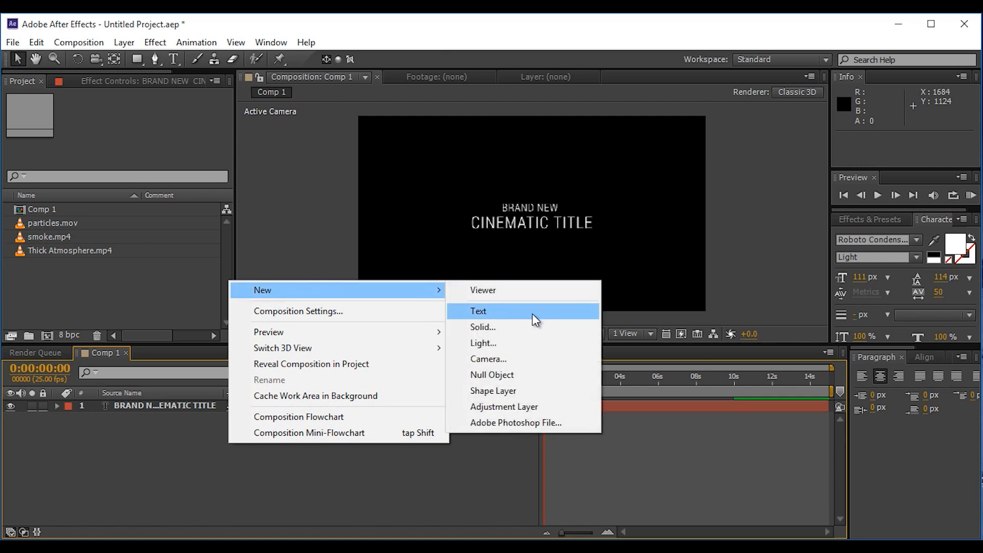
left_click(499, 360)
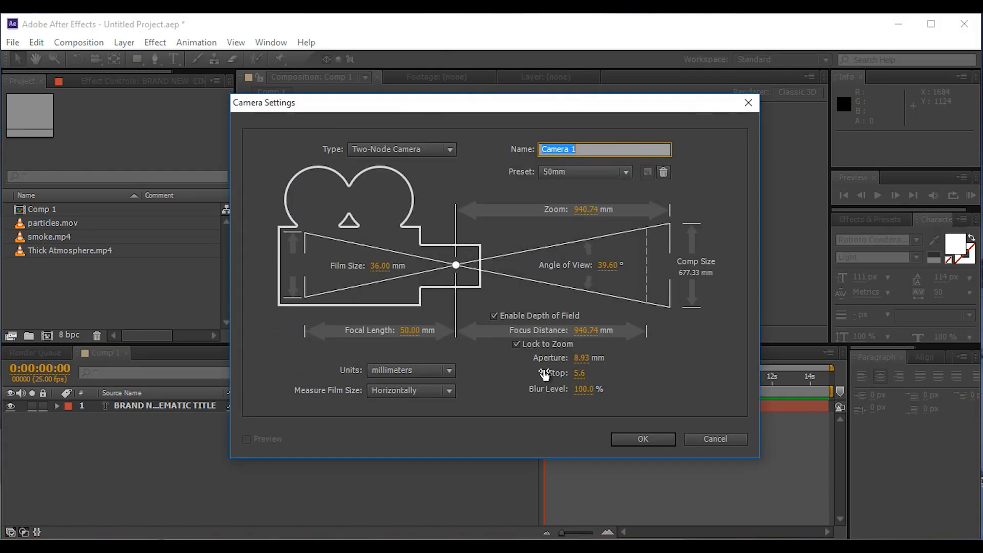
left_click(553, 176)
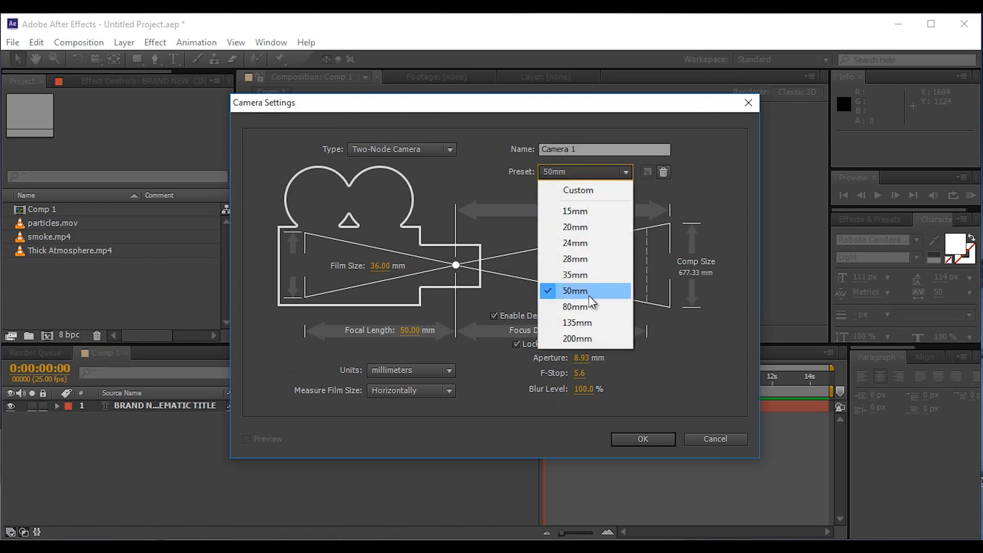
left_click(589, 296)
left_click(643, 439)
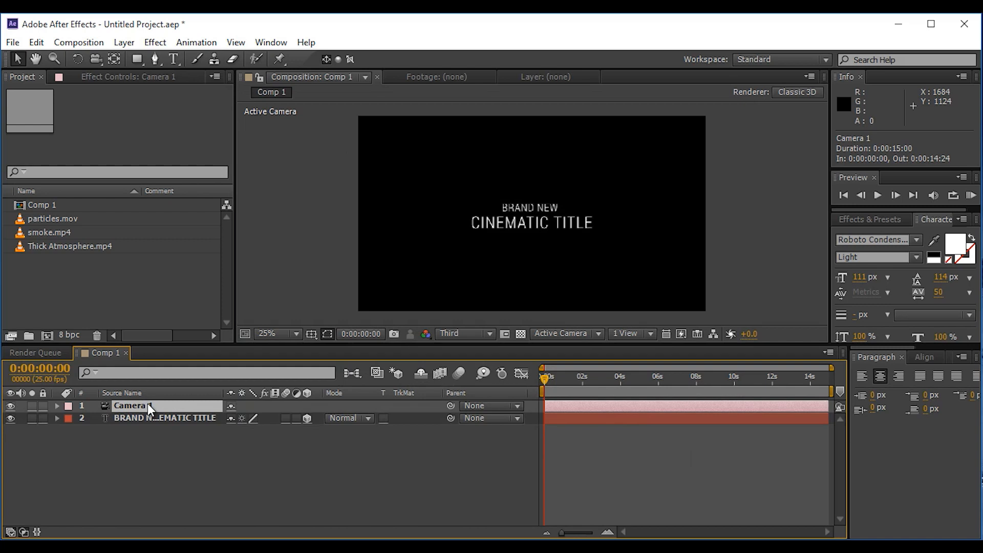
Step: Keyframe the camera's Position at 0:00:00:00 and pull it back to a Z value of -3958.7
key("p")
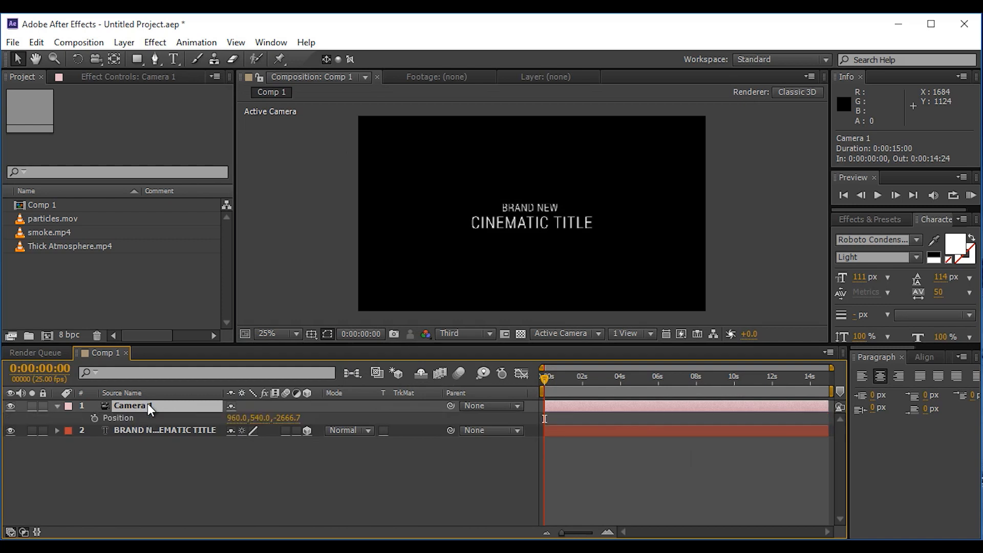
left_click(94, 417)
left_click_drag(295, 423, 194, 420)
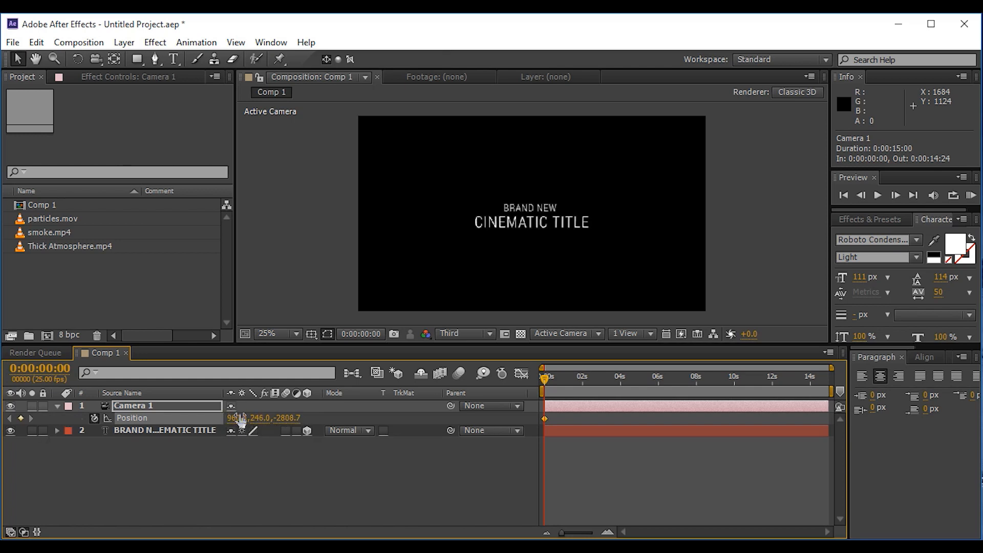
key("ctrl+z")
left_click_drag(295, 420, 4, 439)
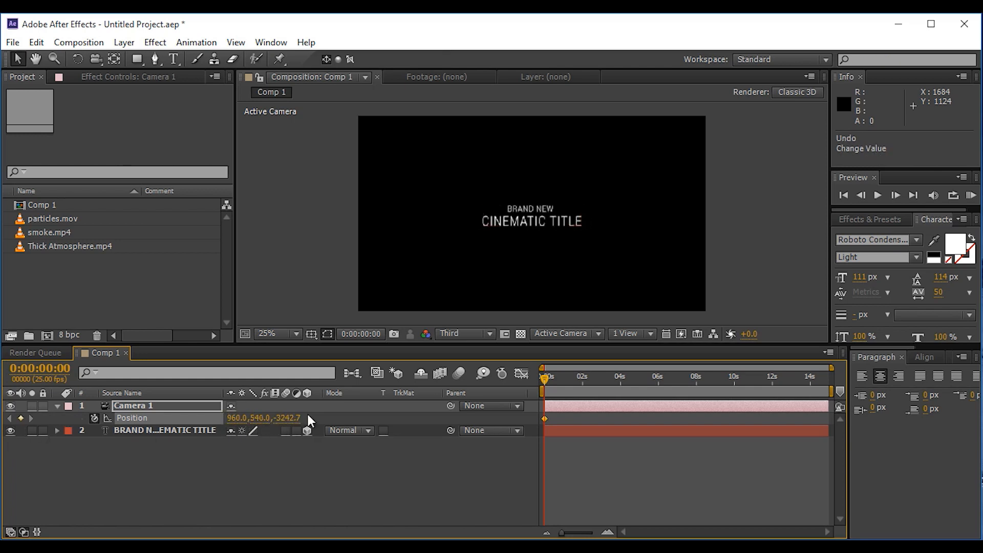
left_click_drag(287, 420, 55, 448)
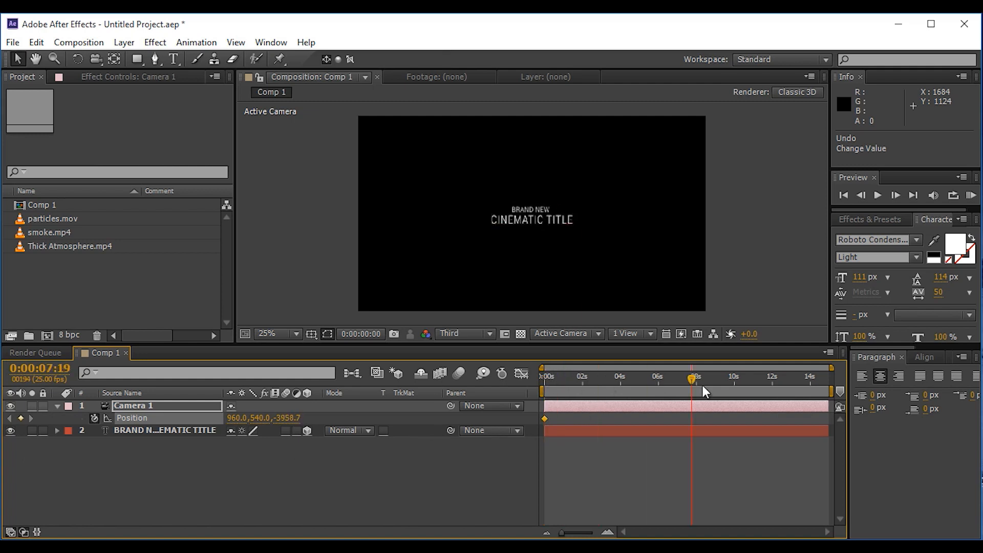
Step: At 0:00:10:01, move the camera forward to a Z position of -2593.7 to set the second Position keyframe
left_click_drag(725, 389, 736, 389)
left_click_drag(287, 419, 856, 431)
left_click_drag(287, 418, 575, 428)
left_click_drag(285, 423, 366, 408)
left_click(306, 475)
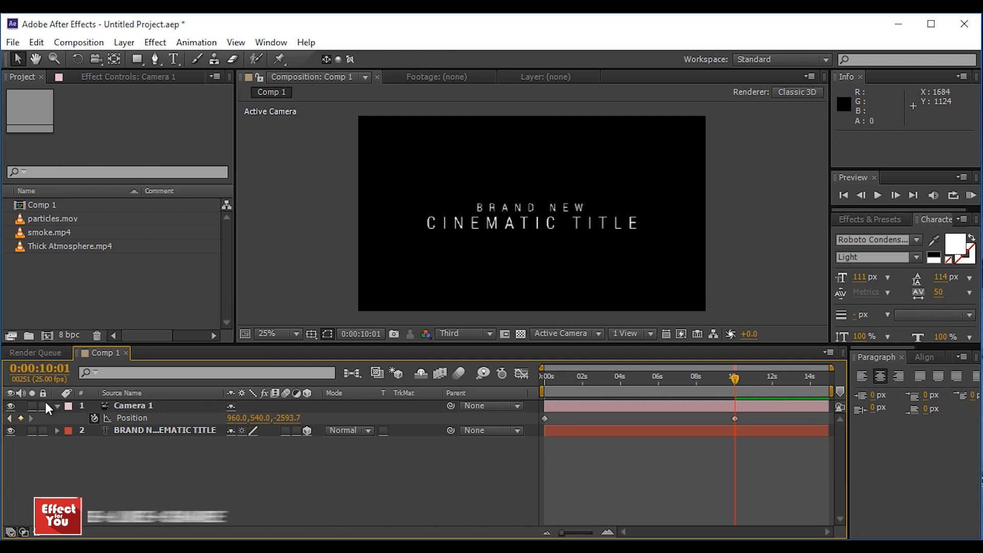
left_click(57, 405)
Step: Add Thick Atmosphere.mp4 beneath the title layer in Comp 1 and make it a 3D layer
left_click_drag(23, 247, 137, 438)
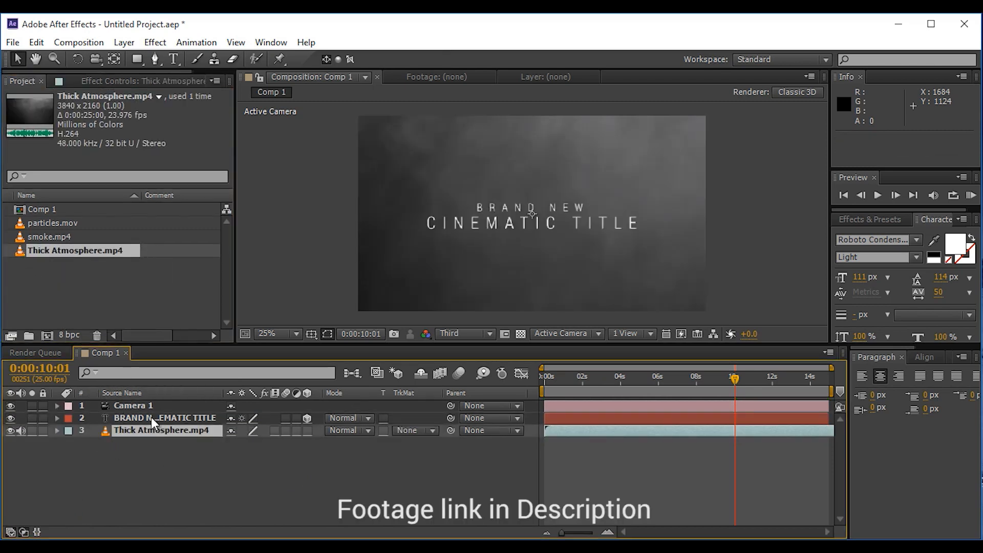
left_click(307, 435)
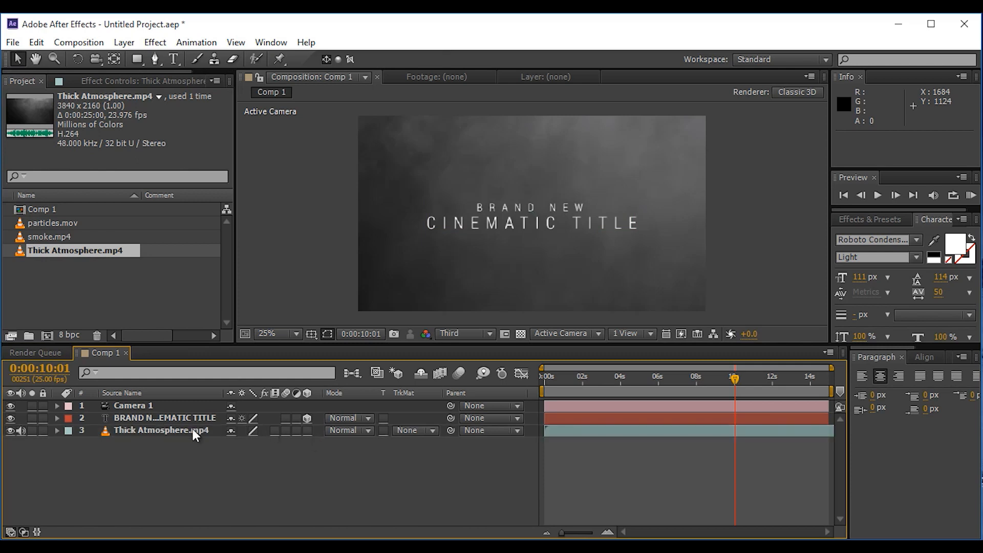
left_click(173, 432)
left_click(308, 430)
Step: Push the Thick Atmosphere layer back to a Z position of 3935 and enlarge it to about 156%, checking from the timeline start
key("p")
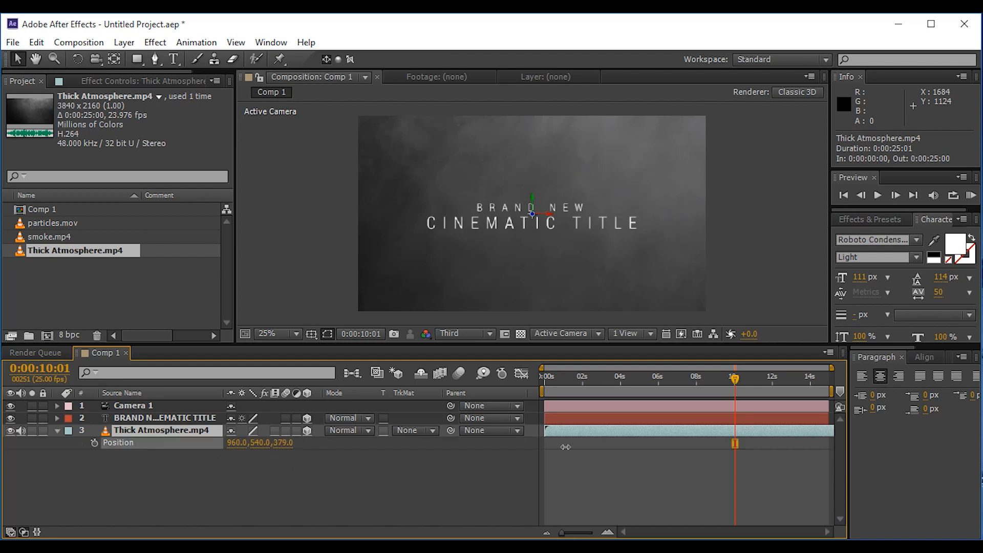
left_click_drag(565, 447, 520, 449)
left_click_drag(285, 449, 558, 451)
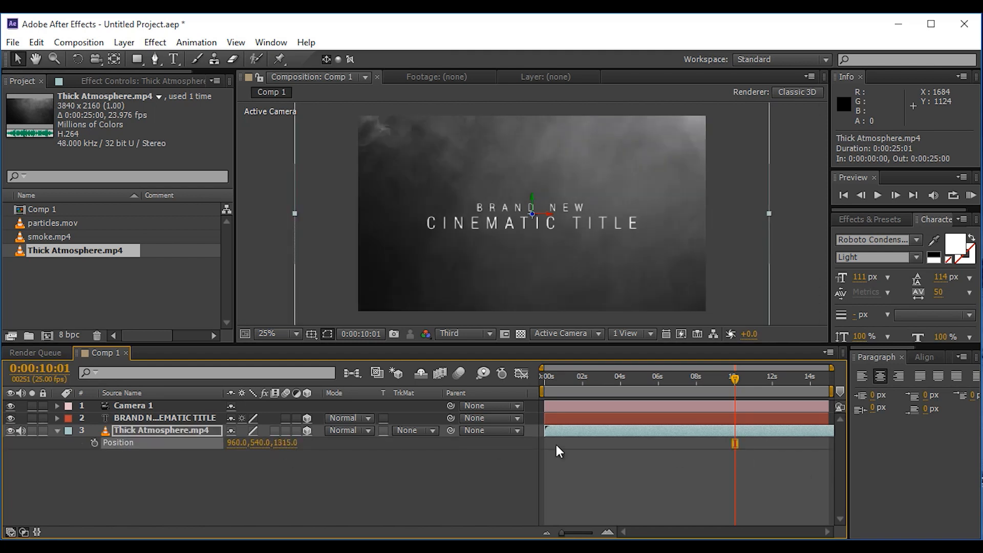
key("Home")
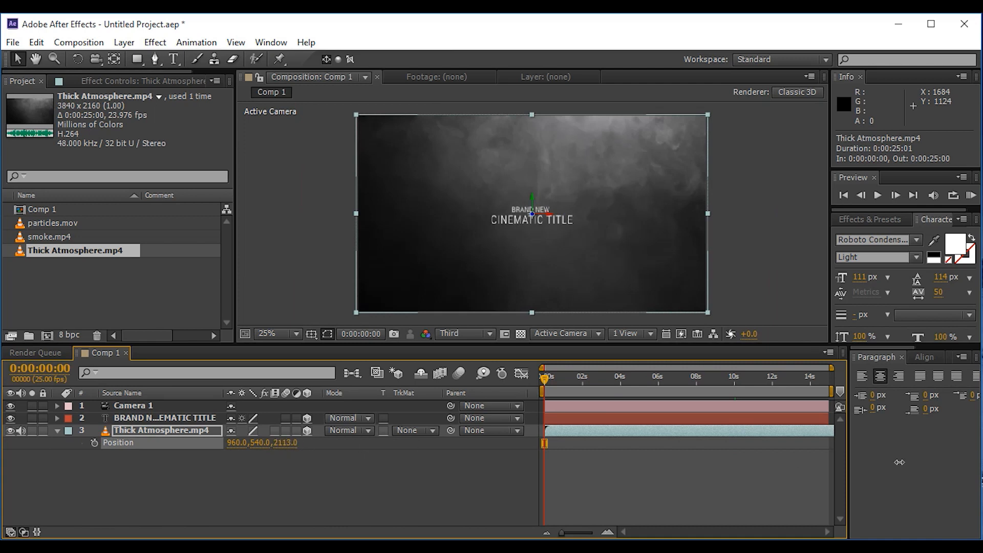
left_click_drag(286, 442, 913, 433)
left_click_drag(649, 281, 733, 317)
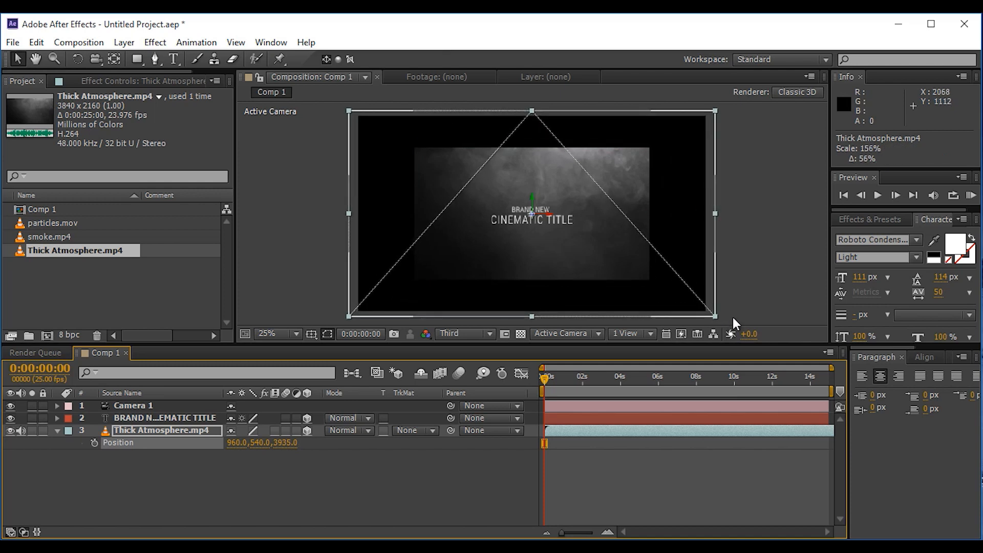
Step: Push the Thick Atmosphere layer back to a Z position of 6868 and enlarge it to about 213% to fill the frame
left_click_drag(280, 443, 384, 458)
left_click_drag(272, 451, 784, 317)
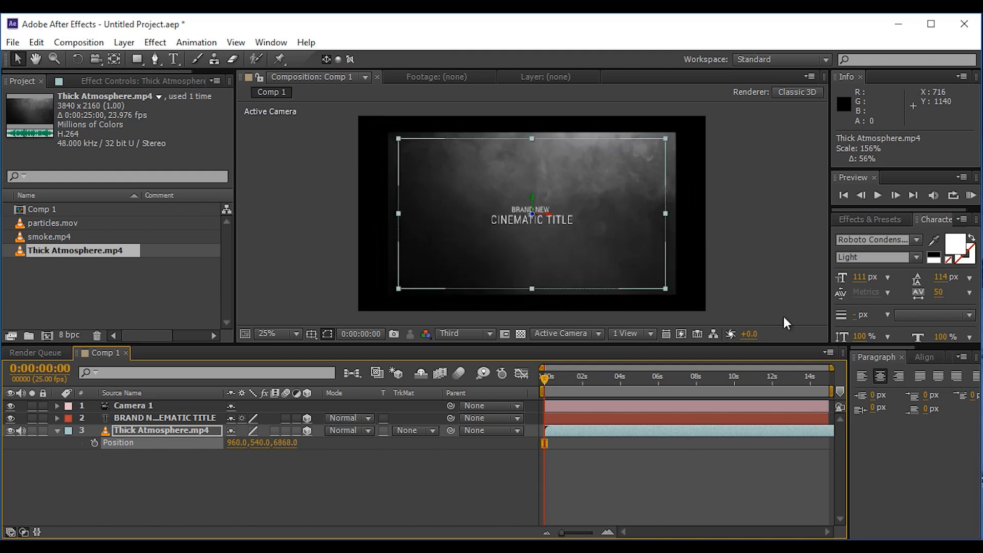
left_click_drag(664, 288, 712, 316)
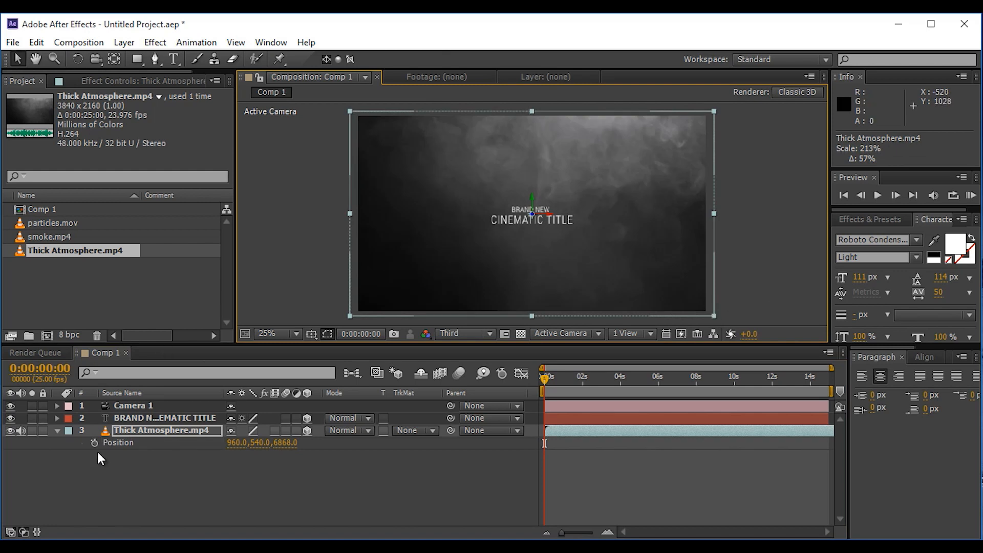
left_click(57, 431)
Step: Create an adjustment layer above all layers in Comp 1 and apply the Curves effect to it
left_click(169, 466)
right_click(239, 471)
mouse_move(302, 318)
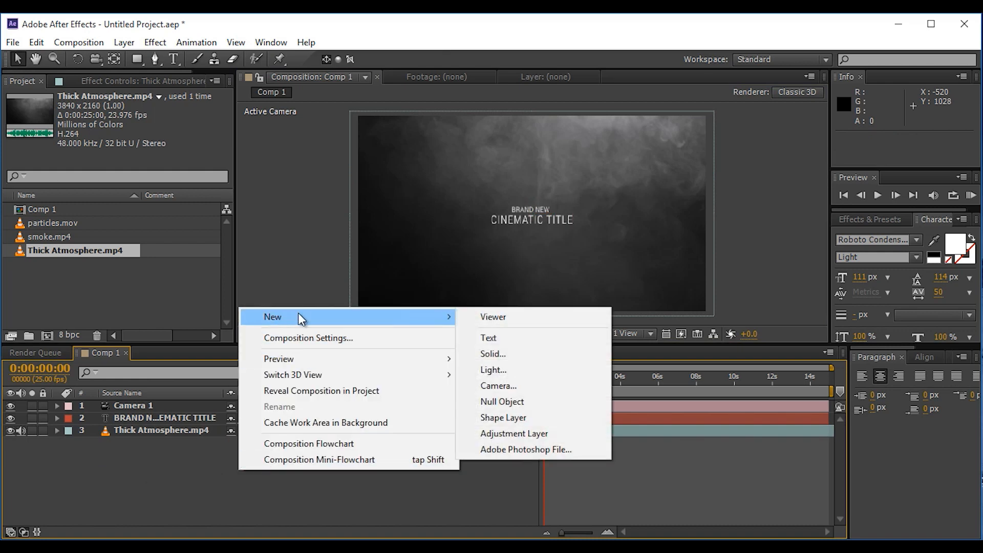
left_click(506, 434)
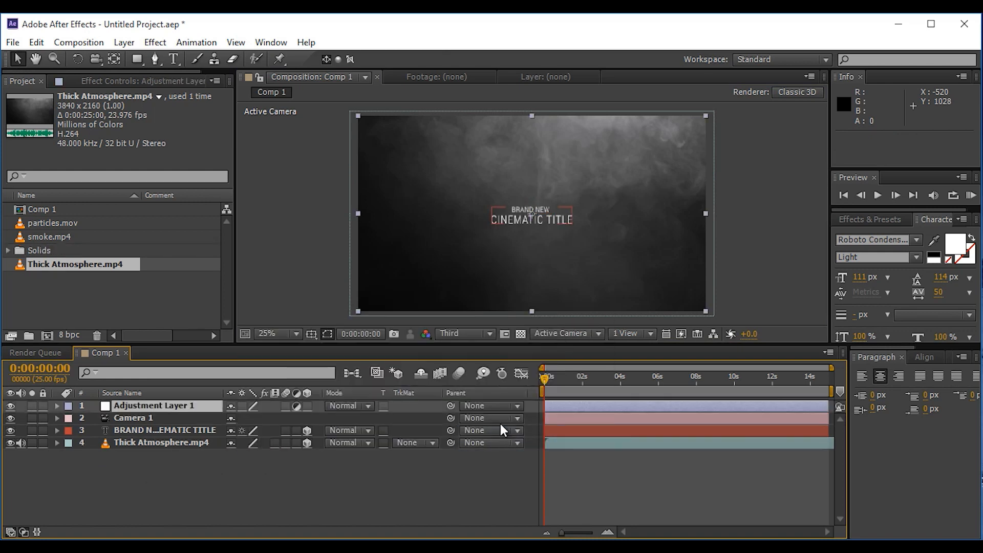
left_click(886, 217)
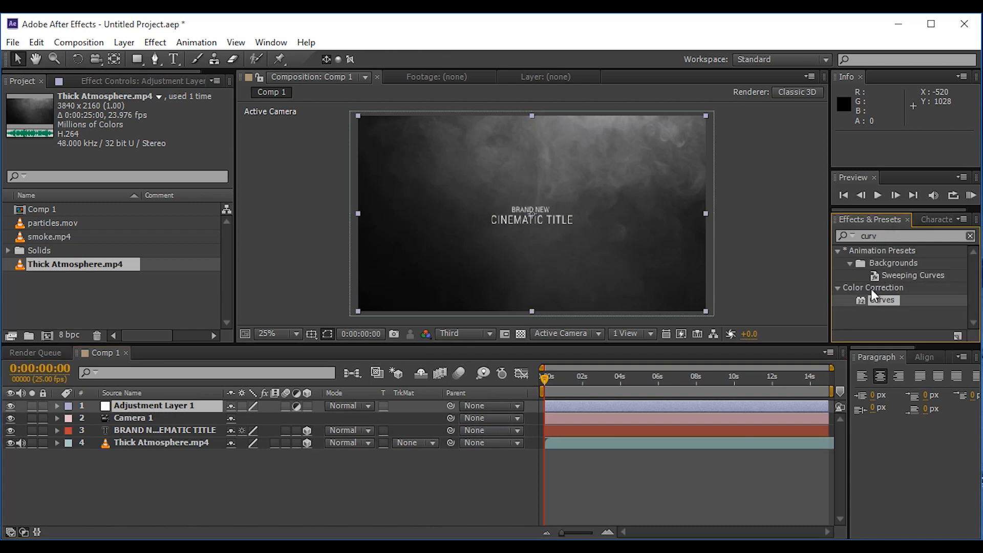
left_click_drag(887, 300, 183, 405)
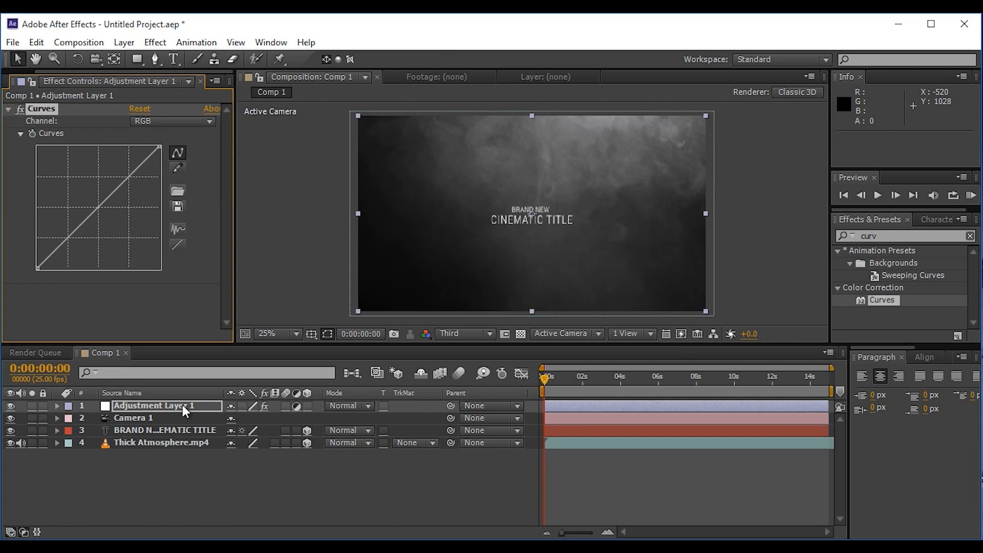
Step: Tint the shadows blue by slightly raising the Blue curve's black point and shifting the Red curve's black point inward
left_click(152, 122)
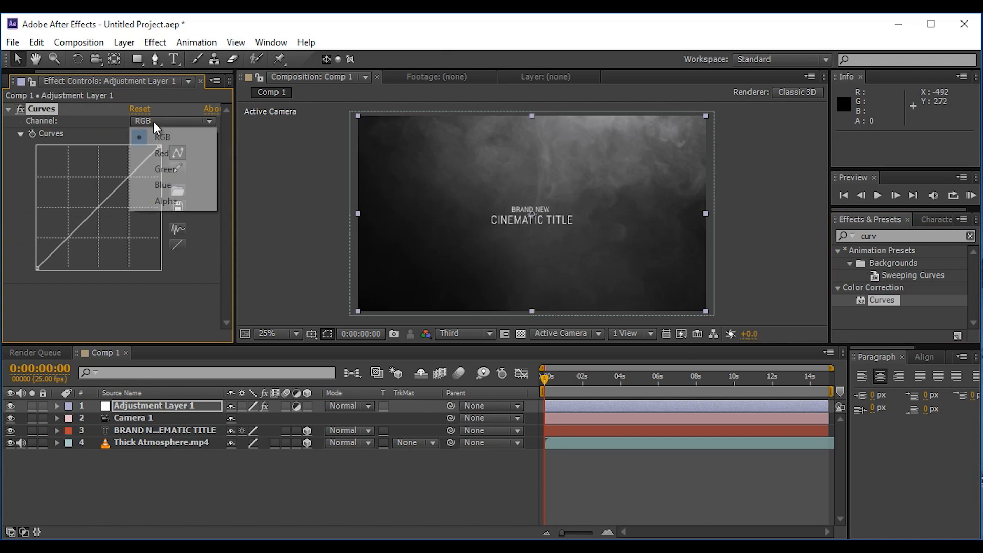
left_click(156, 185)
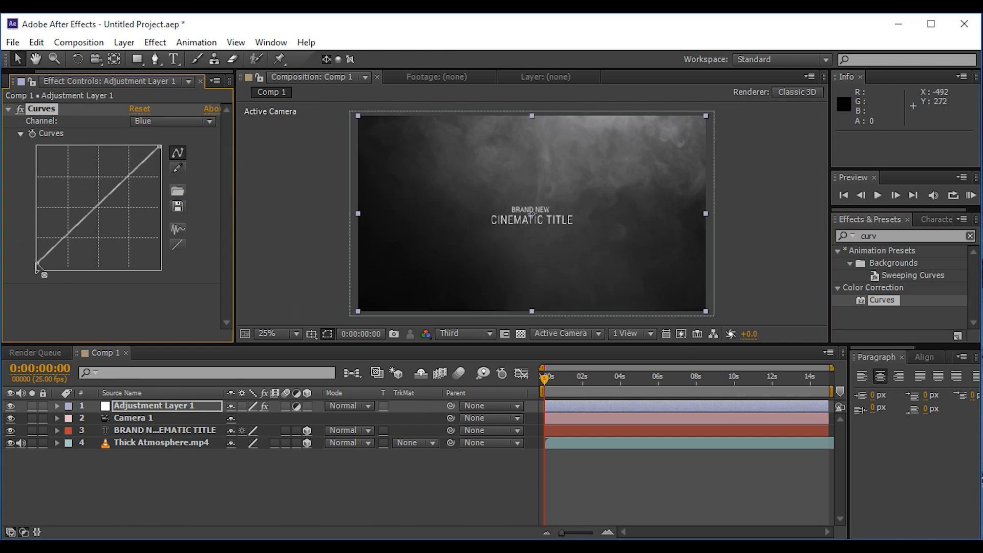
left_click(154, 122)
left_click(149, 154)
left_click_drag(43, 269, 46, 274)
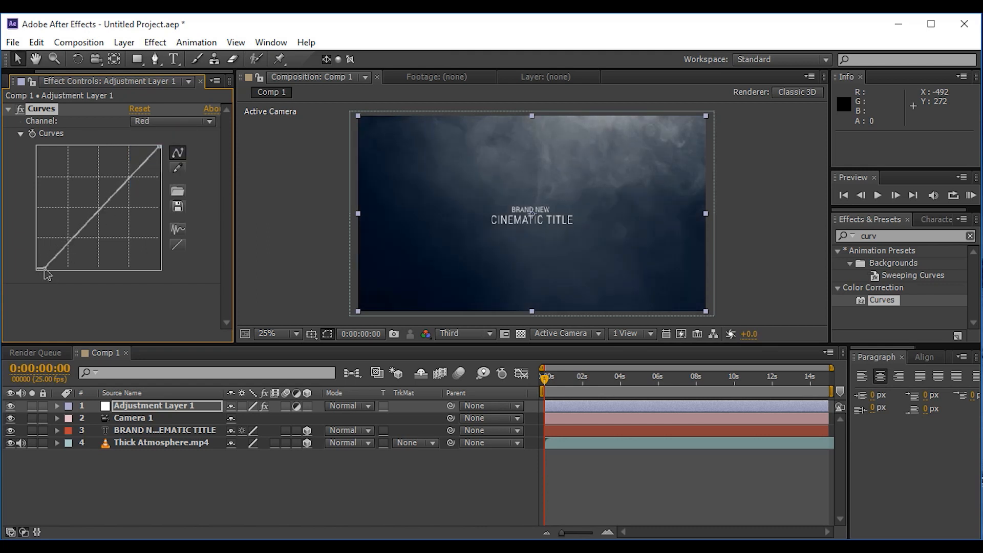
Step: Fine-tune the midpoint of the Green curve to balance the grade, and return the Curves channel to RGB
left_click(169, 122)
left_click(148, 167)
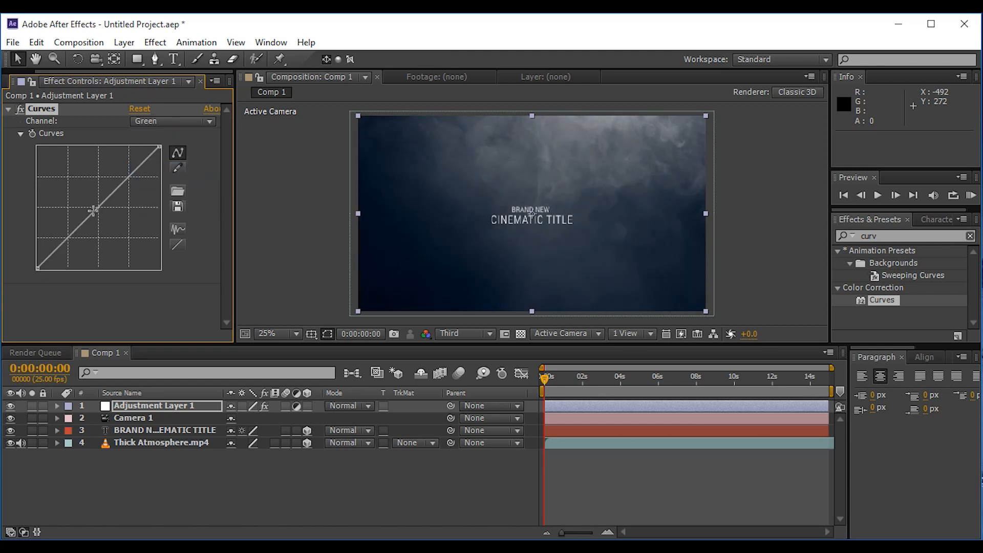
left_click(169, 121)
left_click(148, 139)
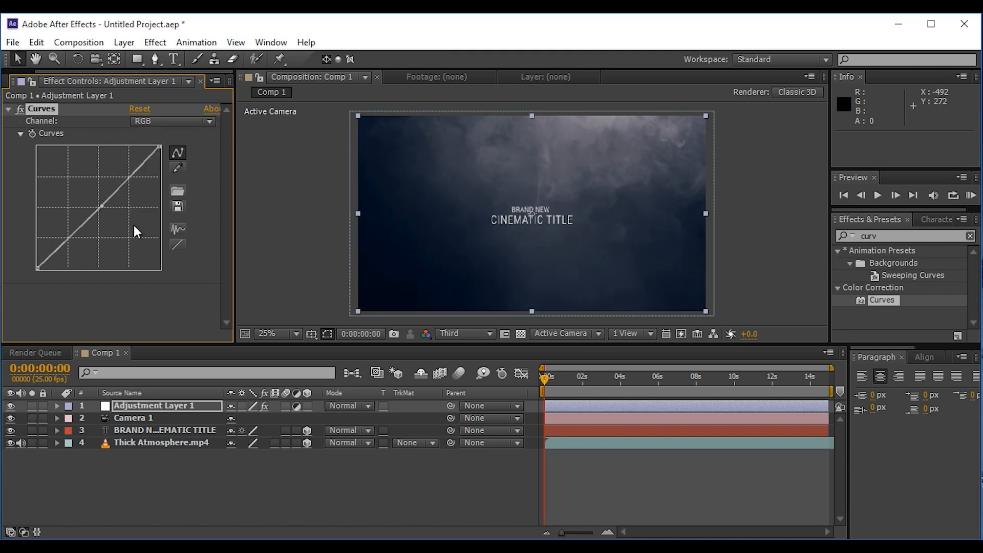
left_click(169, 121)
left_click(148, 167)
left_click_drag(92, 210, 96, 210)
left_click(172, 122)
left_click(153, 138)
left_click(8, 109)
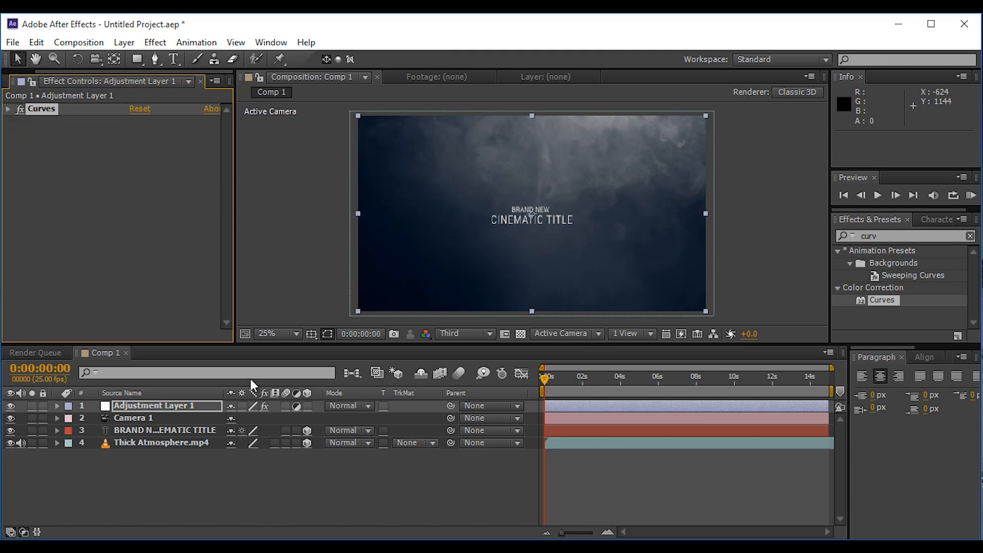
left_click(322, 463)
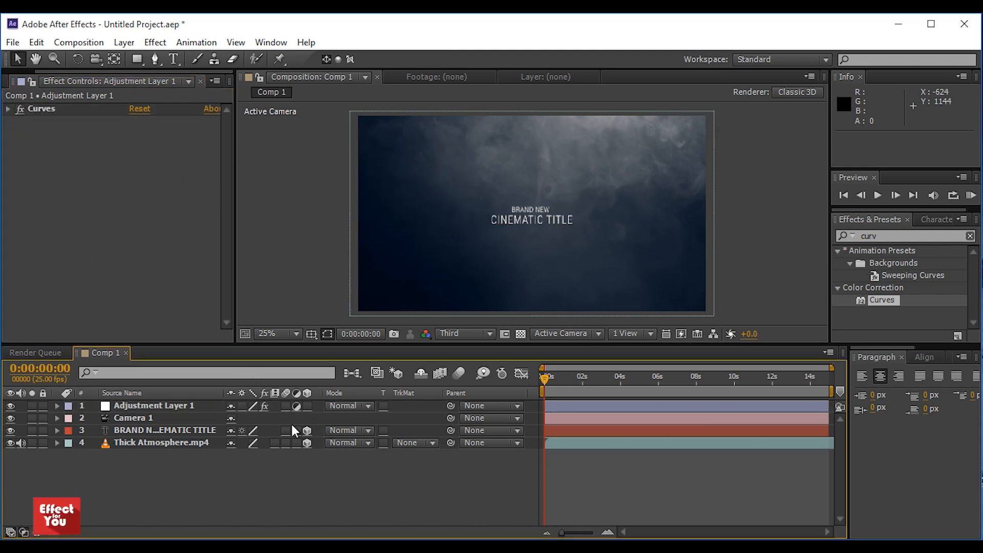
Step: Add particles.mov between Camera 1 and the title layer, set its blending mode to Screen and make it a 3D layer
left_click_drag(53, 70, 9, 72)
left_click(27, 82)
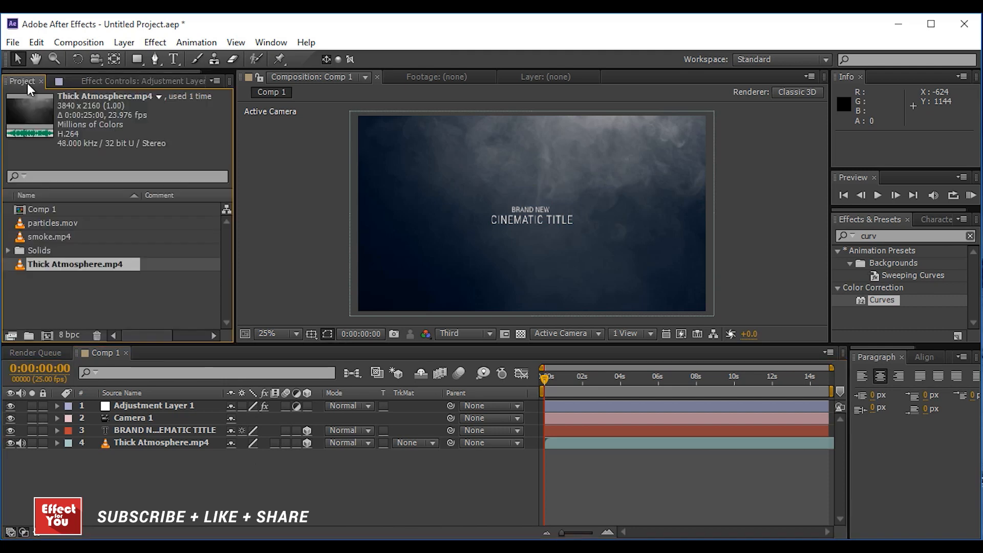
left_click(76, 282)
left_click_drag(30, 223, 125, 426)
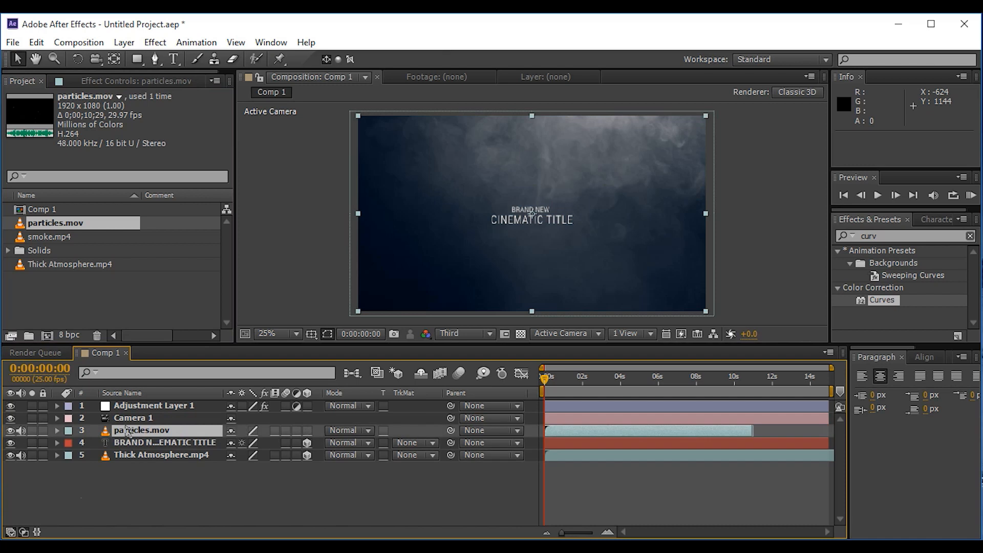
left_click(370, 430)
left_click(390, 247)
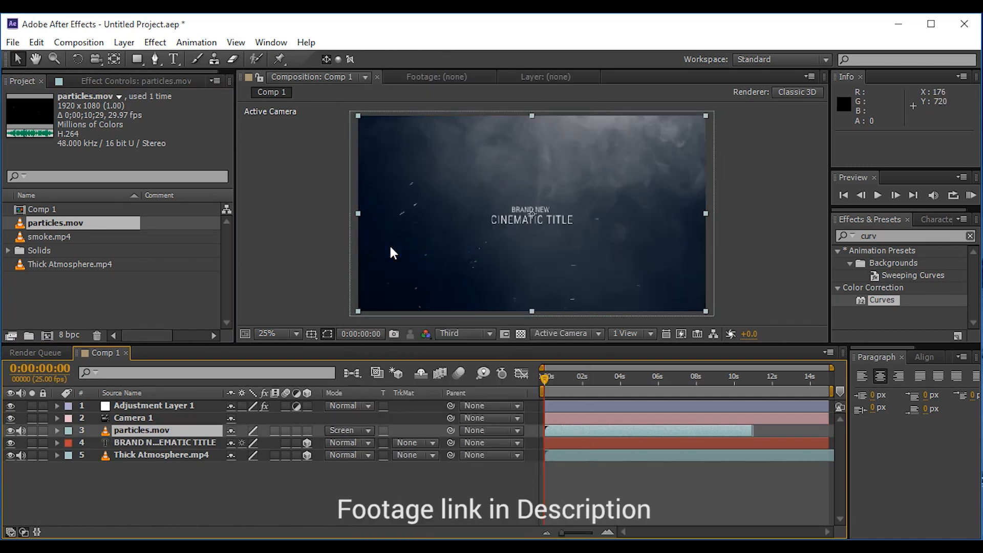
left_click(307, 430)
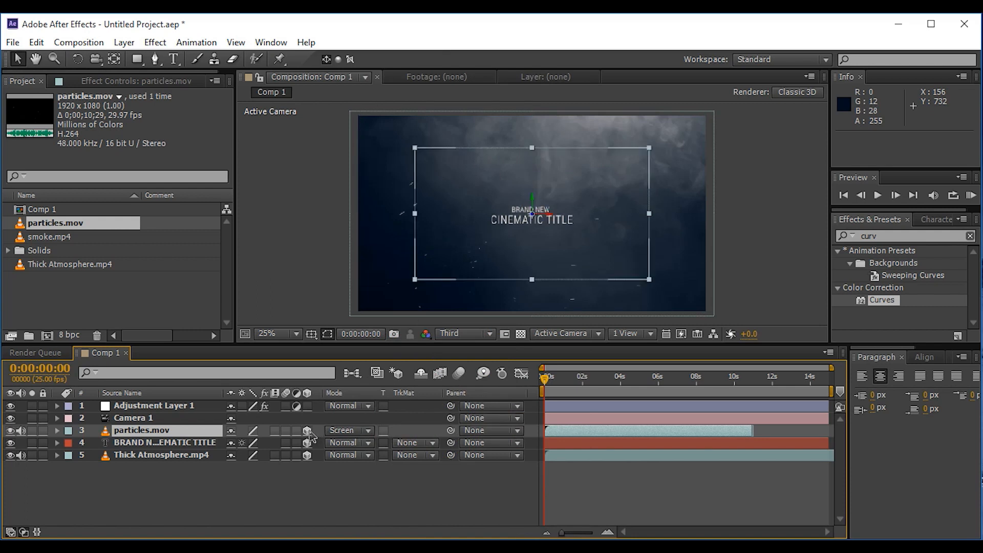
Step: Enlarge the particles layer to 160% and bring it closer to the camera, at about position 1662.9, 113.8, -2117.0
left_click_drag(649, 279, 758, 320)
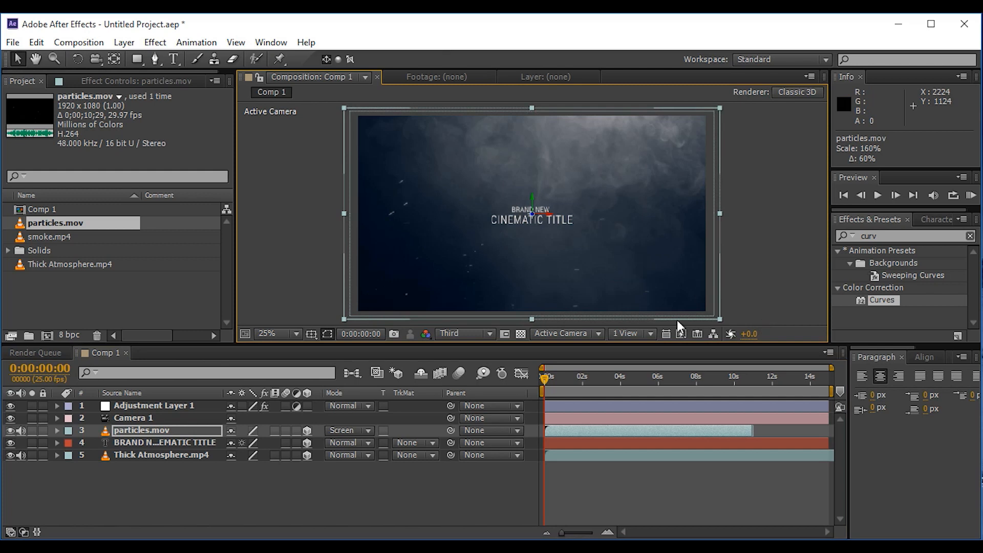
key("p")
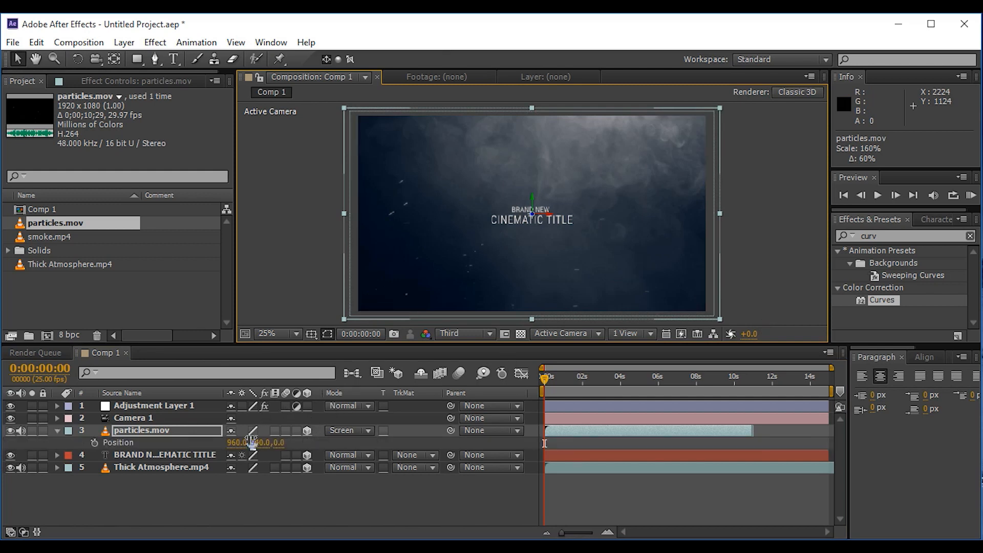
left_click_drag(281, 443, 568, 449)
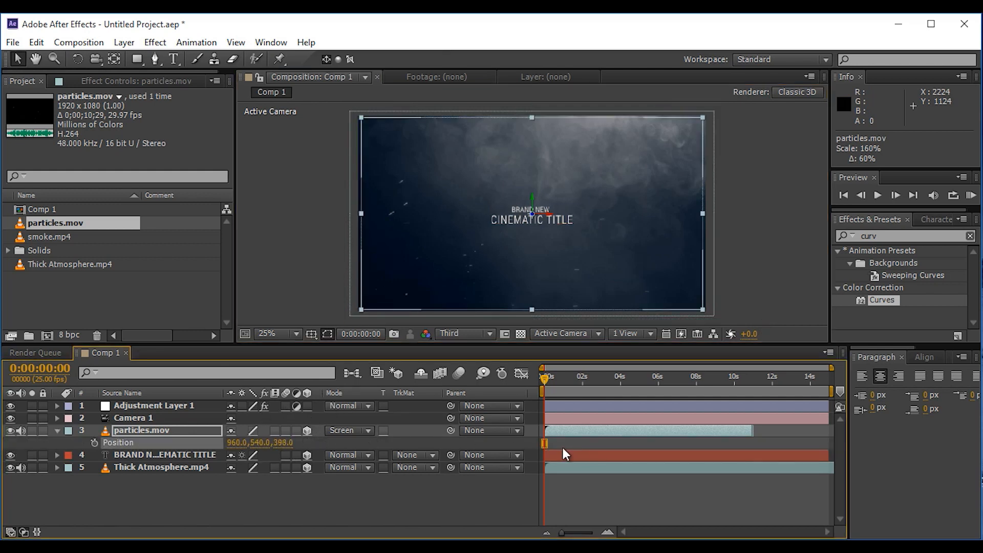
left_click_drag(281, 444, 3, 477)
left_click_drag(281, 445, 3, 460)
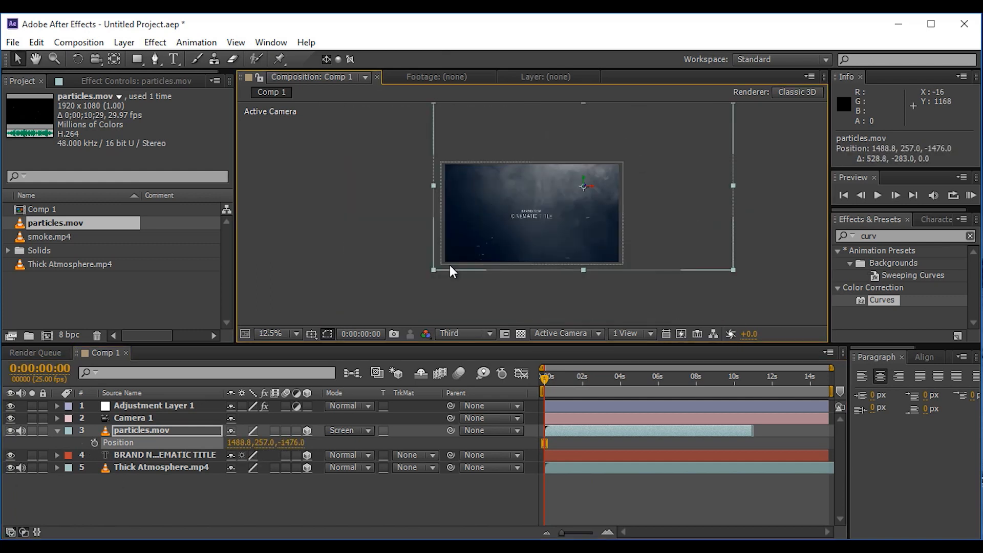
scroll(450, 267, "up", 1)
left_click_drag(287, 445, 77, 451)
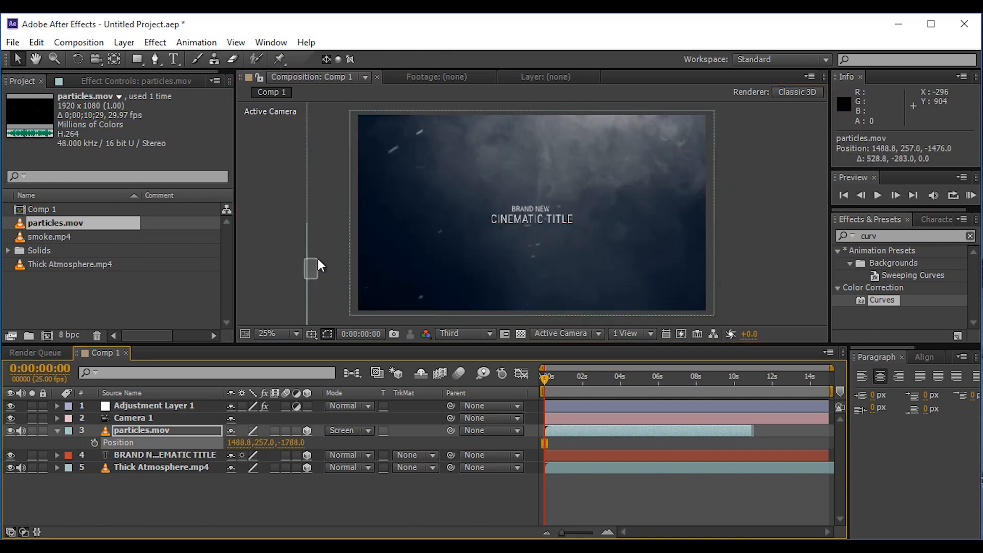
left_click_drag(317, 258, 356, 232)
left_click_drag(297, 445, 223, 444)
left_click_drag(290, 275, 318, 261)
left_click(319, 260)
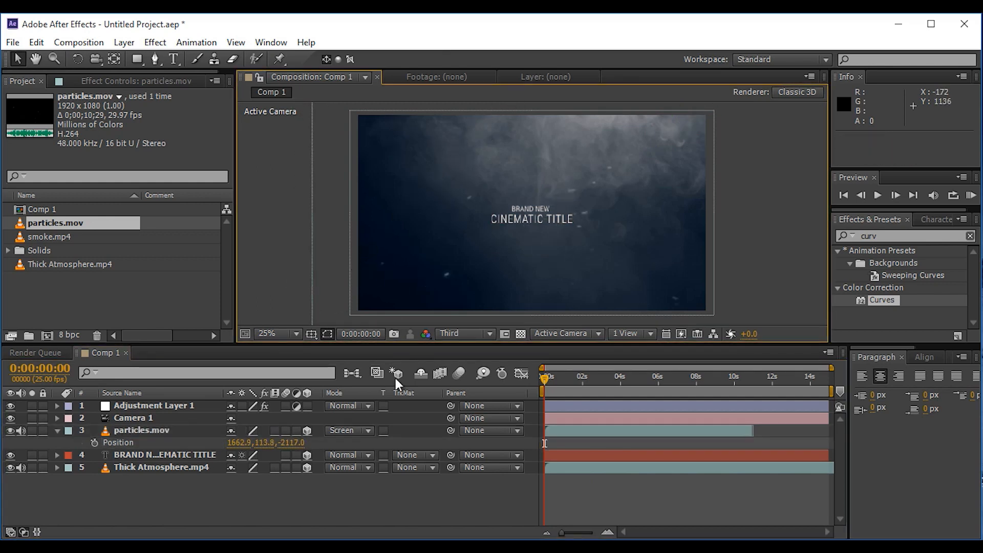
left_click(56, 431)
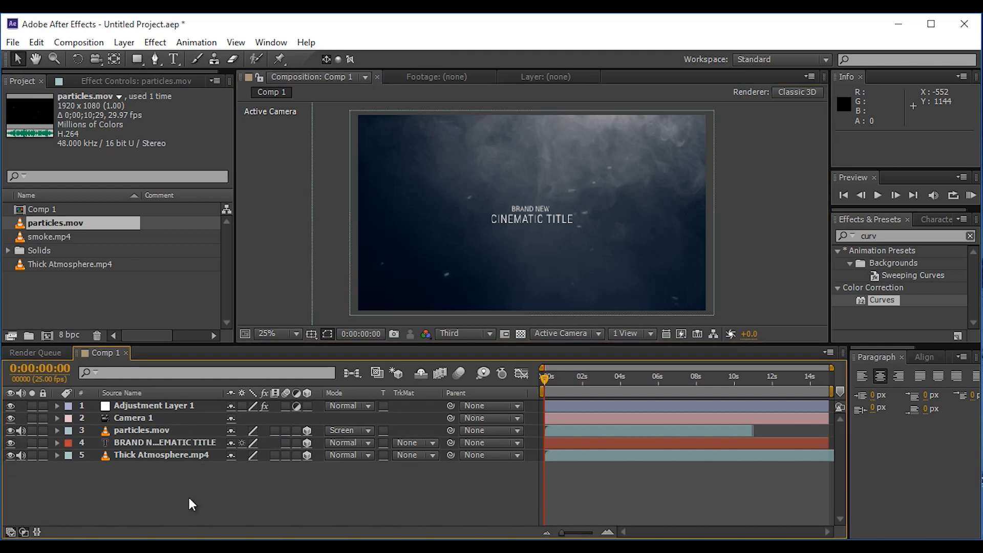
Step: Add smoke.mp4 directly above the title layer and set its blending mode to Screen, checking at 0:00:03:06
left_click(51, 236)
left_click_drag(21, 239, 142, 437)
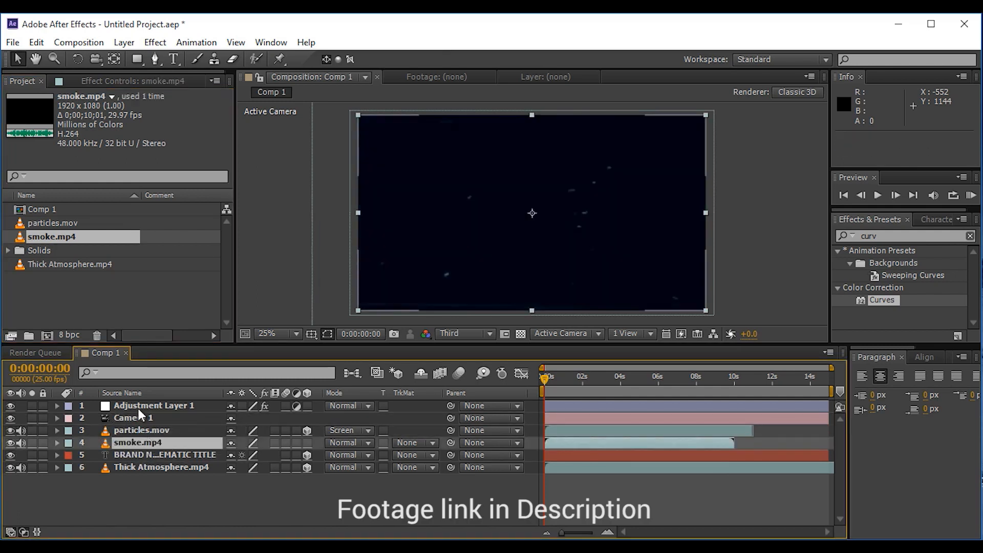
left_click_drag(551, 377, 608, 379)
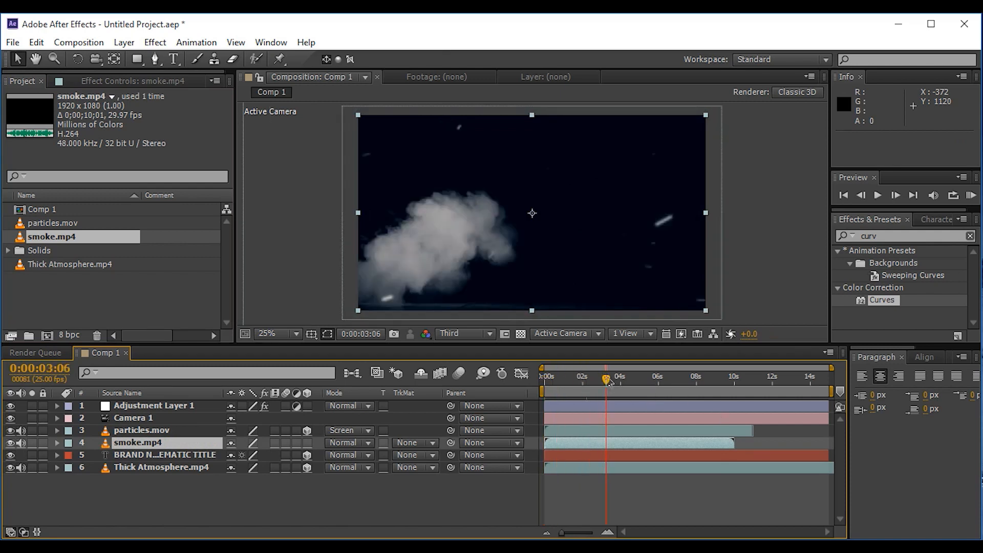
left_click_drag(464, 281, 514, 249)
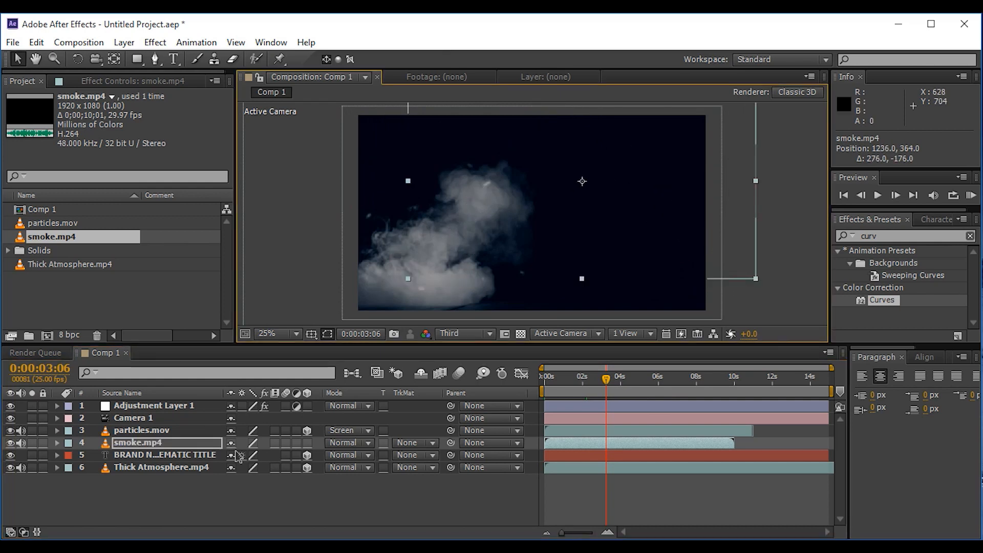
left_click(367, 443)
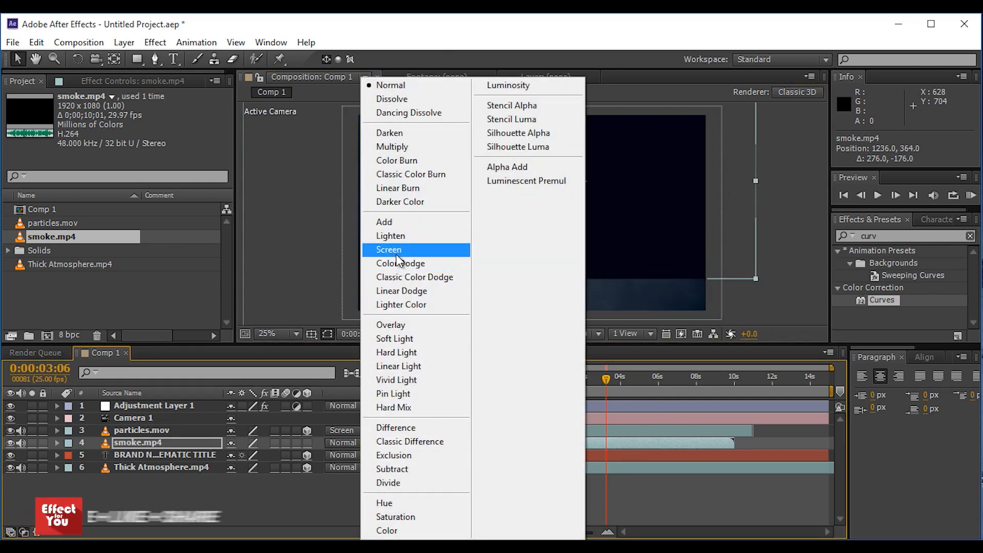
left_click(395, 250)
Step: Enlarge the smoke layer to about 135% and move it over the title, to about position 1296, 184
left_click_drag(441, 275, 374, 286)
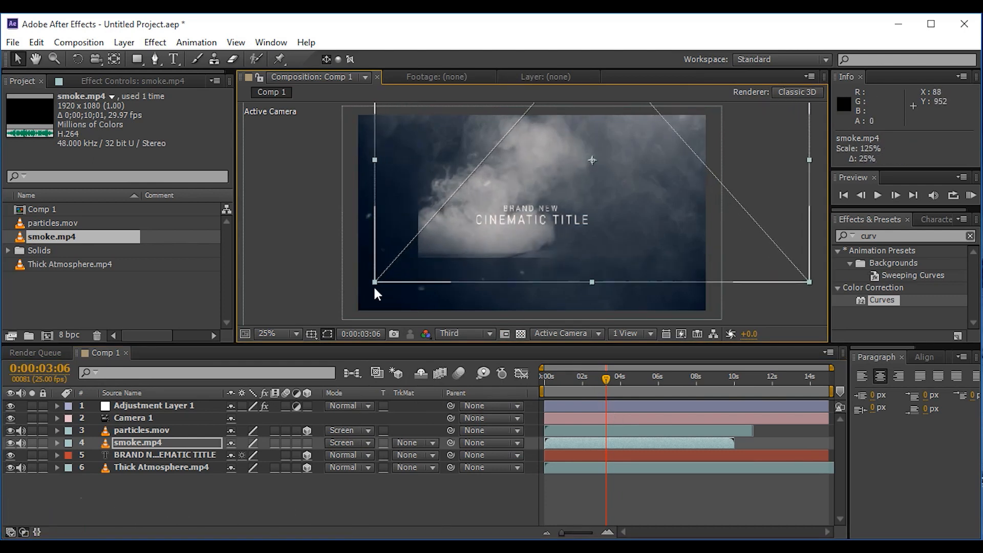
left_click_drag(427, 266, 450, 248)
left_click_drag(395, 272, 377, 287)
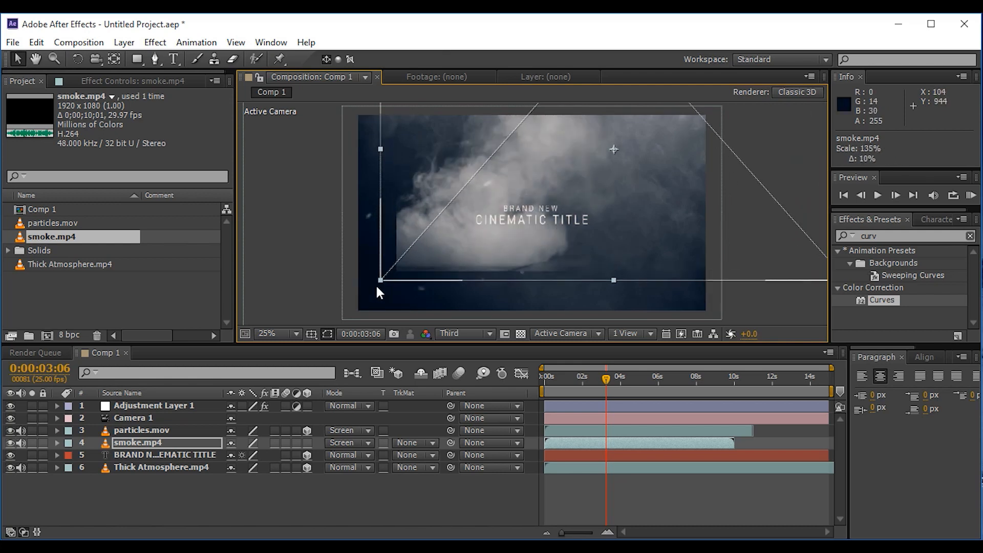
left_click_drag(438, 259, 417, 259)
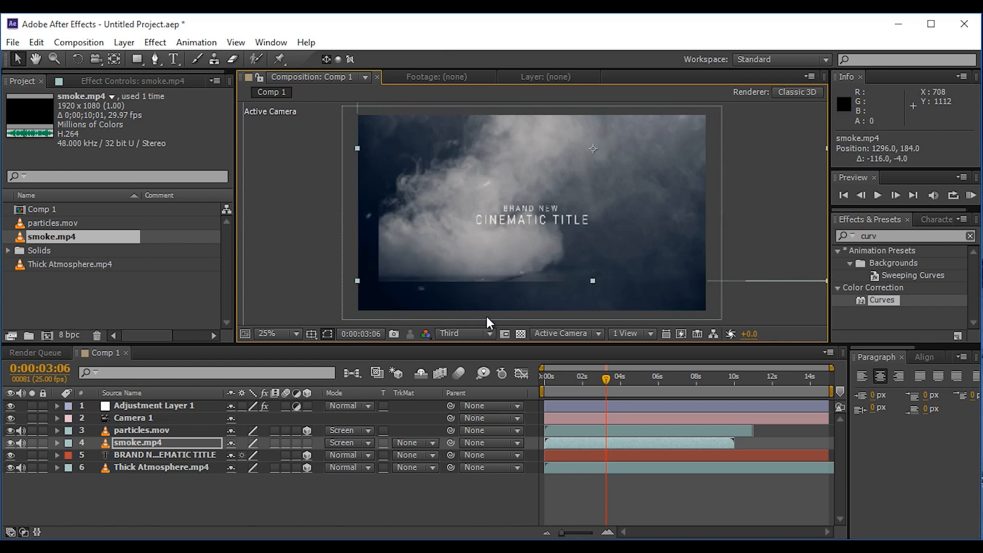
Step: Enlarge the smoke layer further and move it to about 1788, 16, scrubbing to check that it covers the title
left_click_drag(605, 379, 570, 380)
left_click_drag(433, 244, 473, 243)
left_click_drag(572, 380, 602, 380)
left_click_drag(393, 281, 367, 295)
left_click_drag(448, 267, 495, 247)
left_click_drag(493, 250, 498, 239)
mouse_move(602, 380)
left_mouse_down()
mouse_move(547, 381)
mouse_move(620, 381)
left_mouse_up()
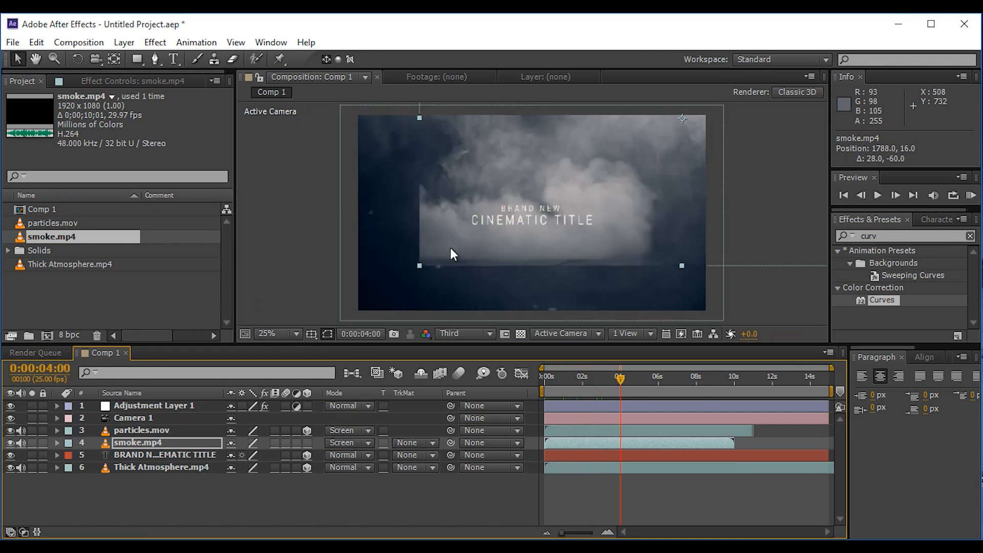
Step: At 0:00:09:21, keyframe the title layer's Opacity at 0%
left_click_drag(681, 378, 731, 379)
left_click(646, 455)
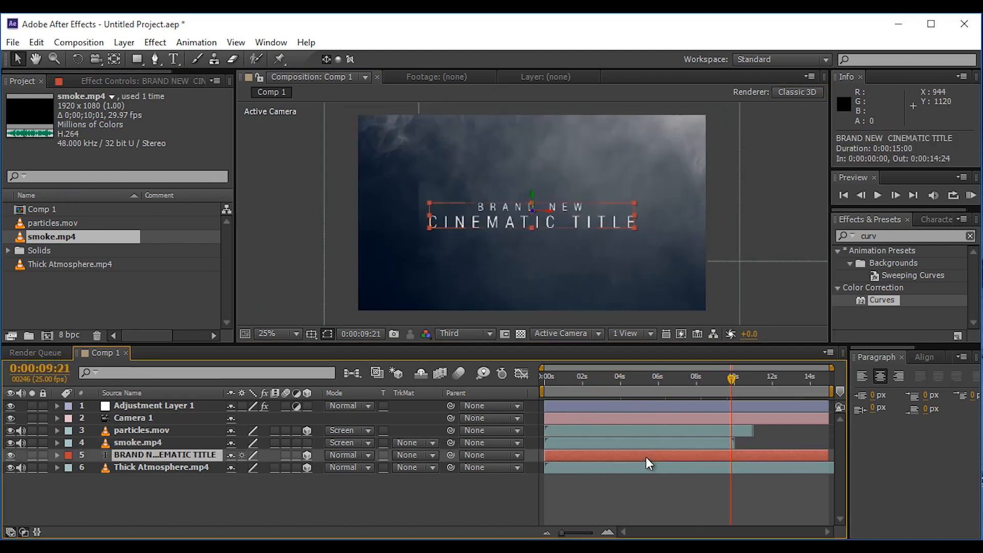
key("t")
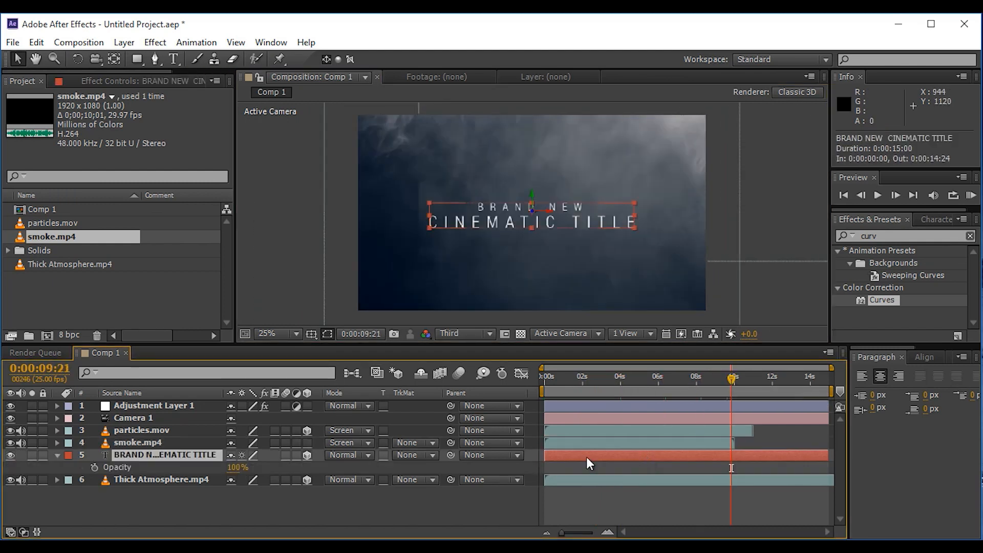
left_click(94, 467)
left_click(237, 467)
type("0")
left_click(254, 506)
Step: At 0:00:08:21, set the title layer's Opacity to 100% as the start of the fade-out
left_click_drag(731, 378, 712, 381)
left_click(231, 467)
type("100")
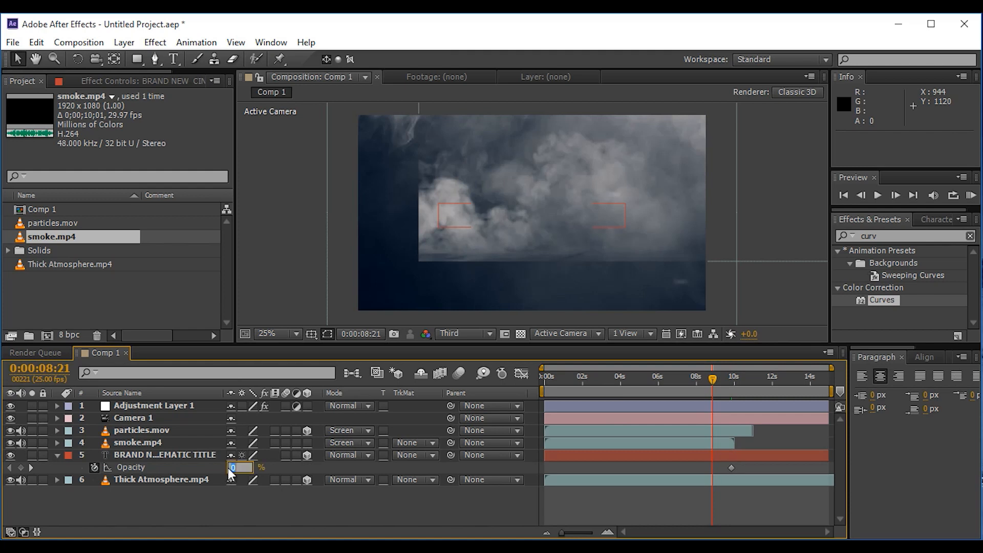
left_click(256, 503)
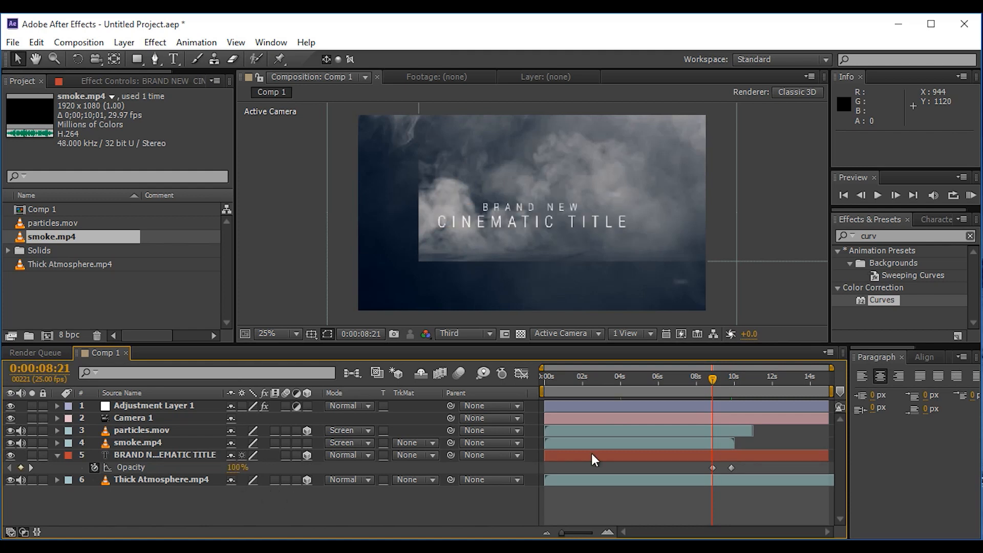
left_click(57, 456)
Step: Set the title layer's track matte to Luma Matte "smoke.mp4" and render a preview from the timeline start
left_click(161, 455)
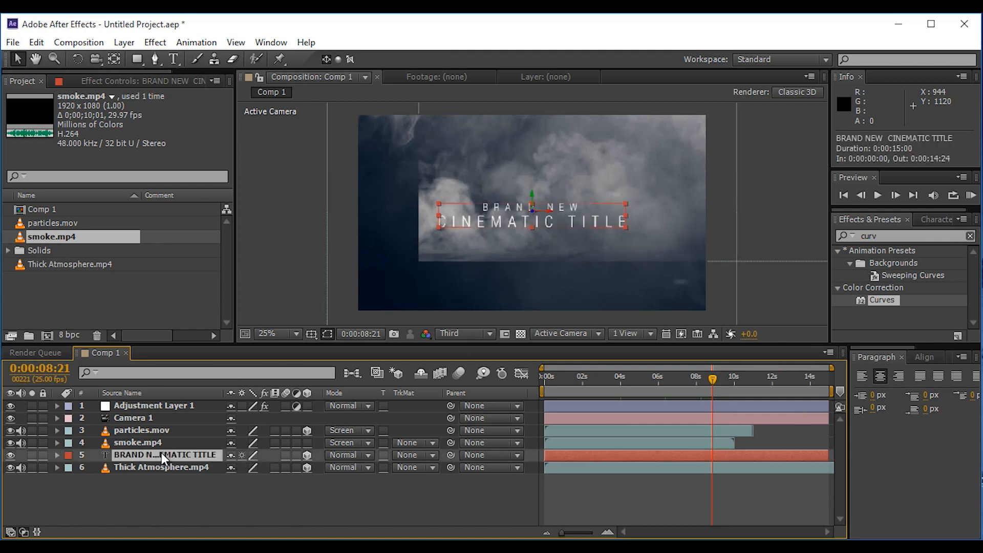
left_click(431, 455)
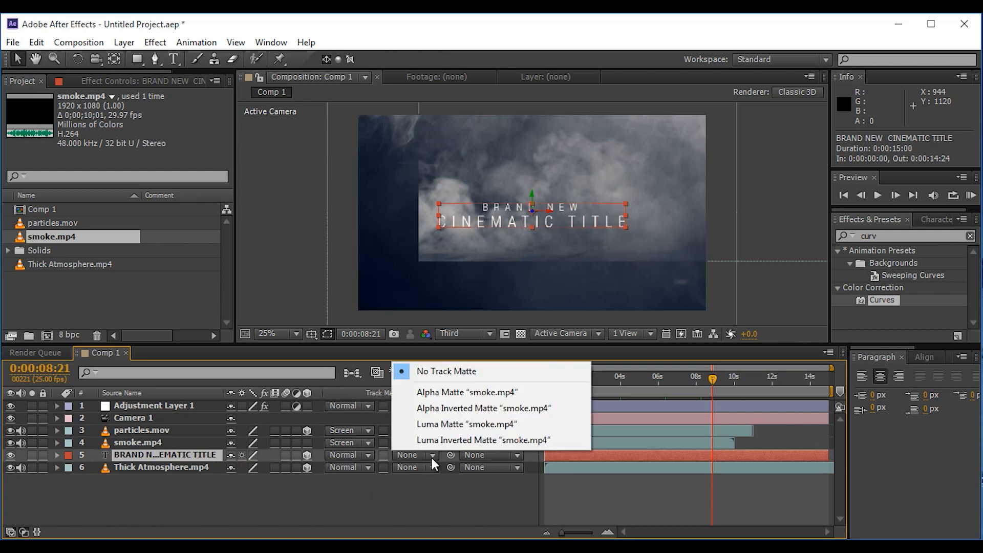
left_click(453, 425)
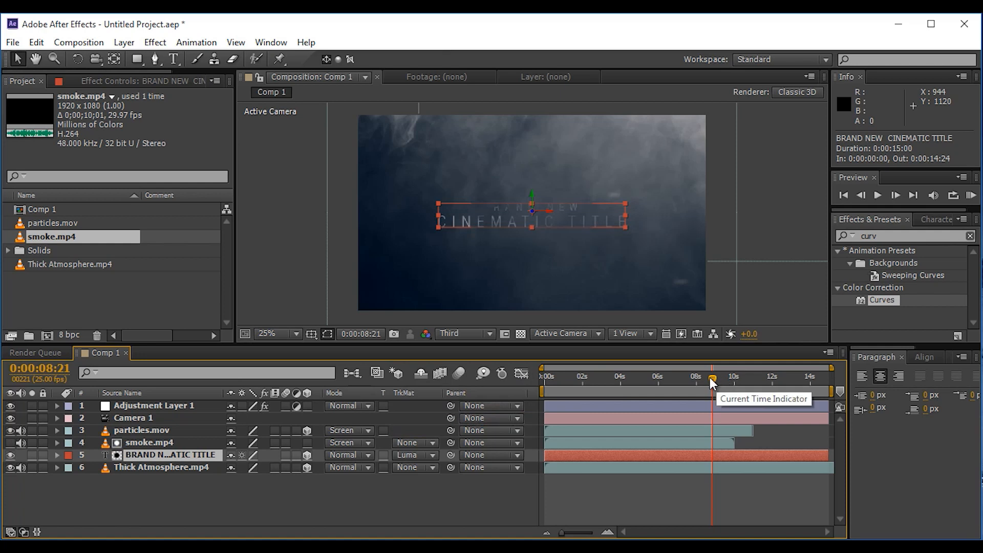
left_click_drag(710, 377, 469, 371)
key("KP_0")
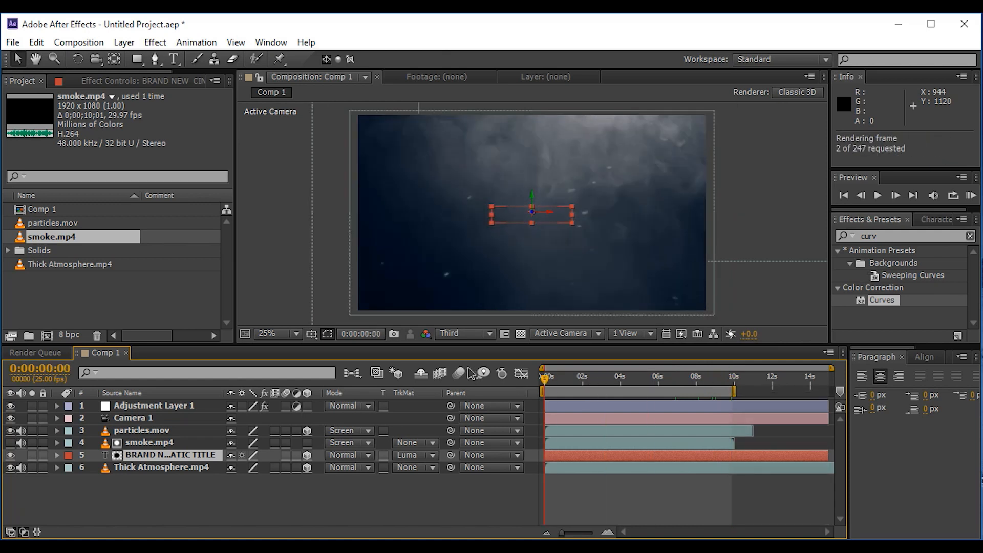